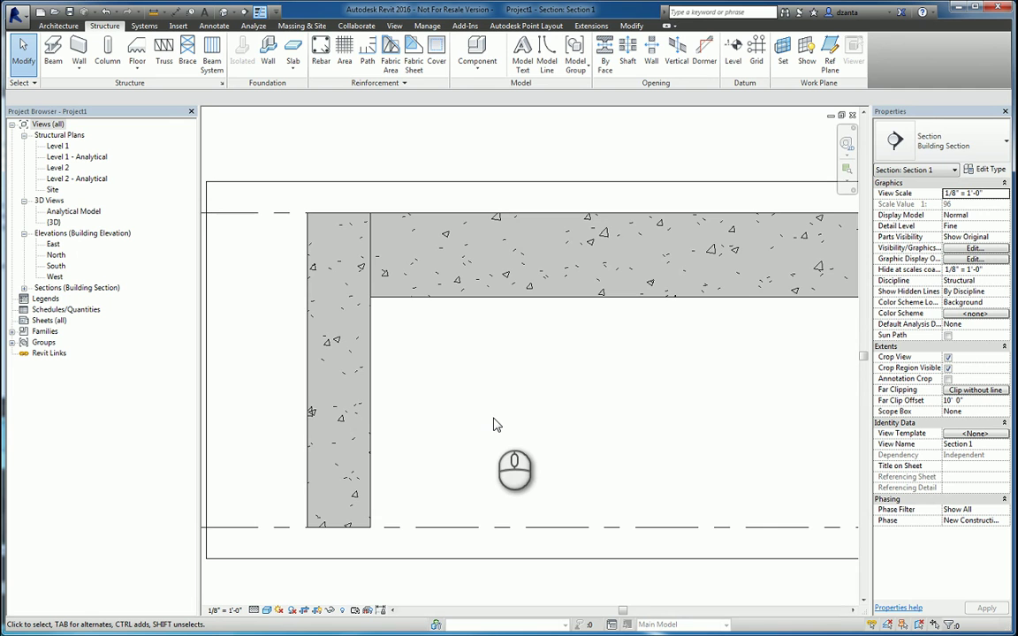
- Reframe Section 1, select the concrete column and start Rebar placement on it
{"action": "middle_click_drag", "start_coordinate": [493, 425], "coordinate": [543, 414]}
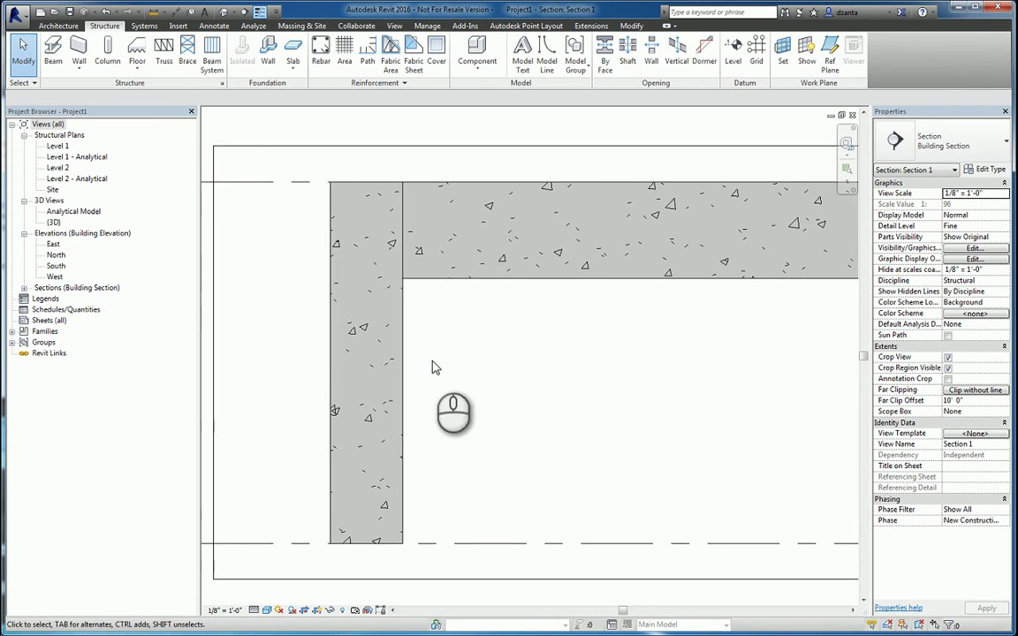
{"action": "left_click", "coordinate": [146, 26]}
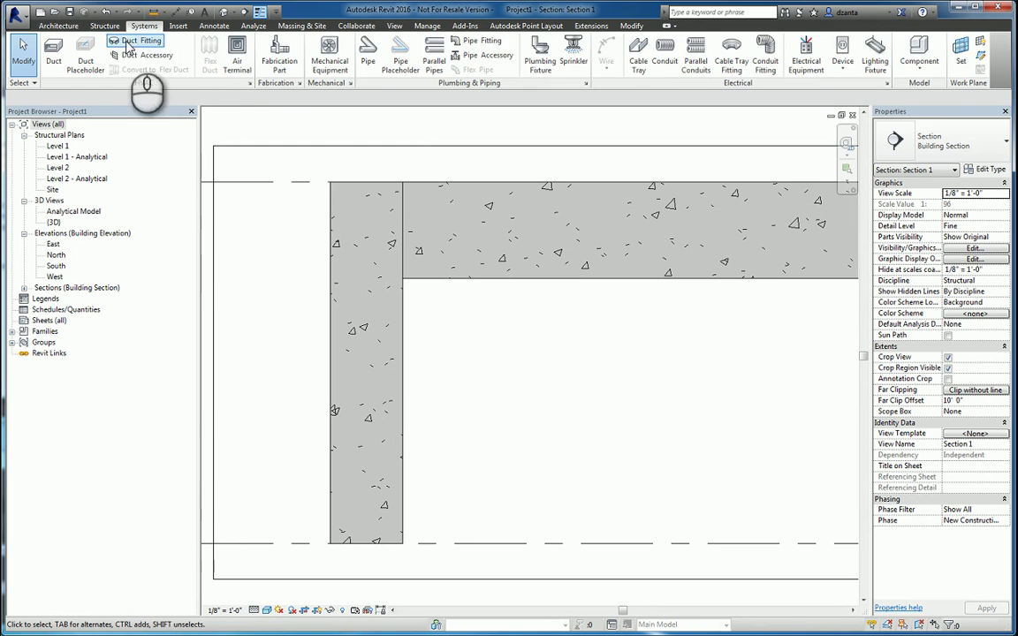
{"action": "left_click", "coordinate": [104, 26]}
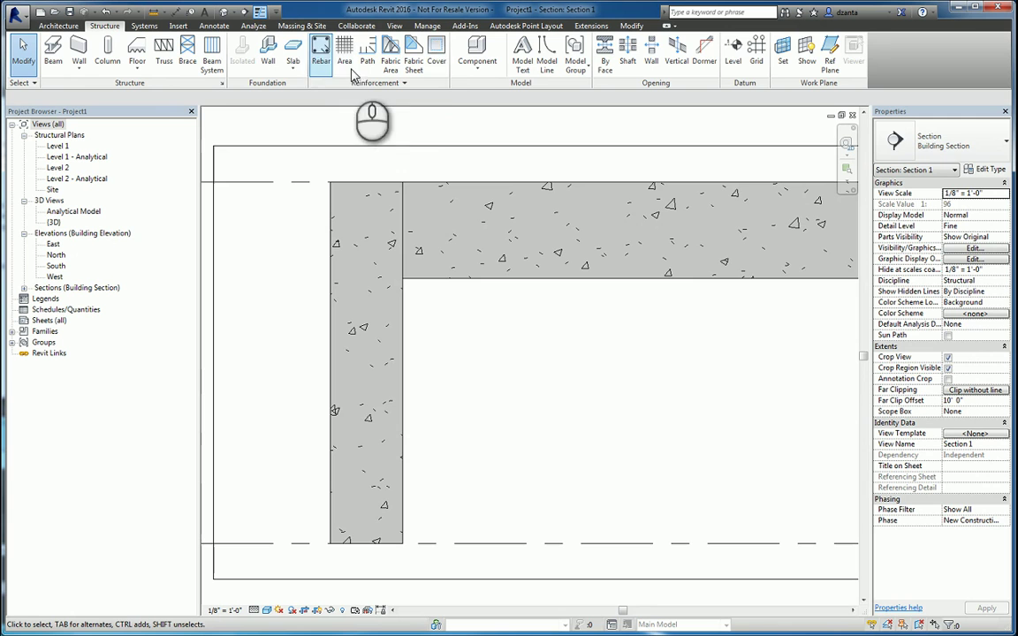
{"action": "left_click", "coordinate": [397, 369]}
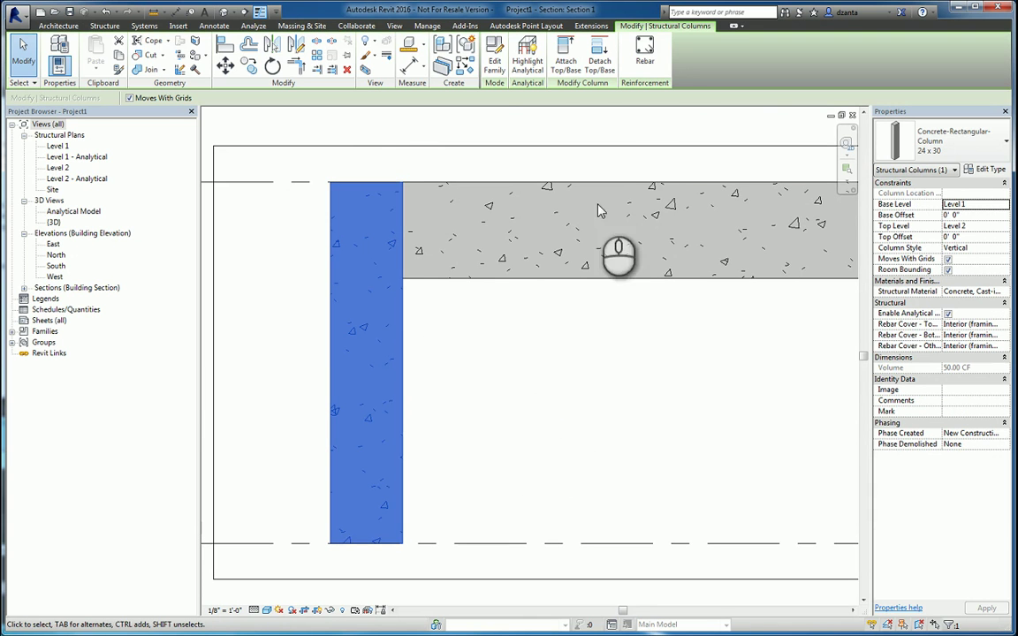
{"action": "left_click", "coordinate": [651, 66]}
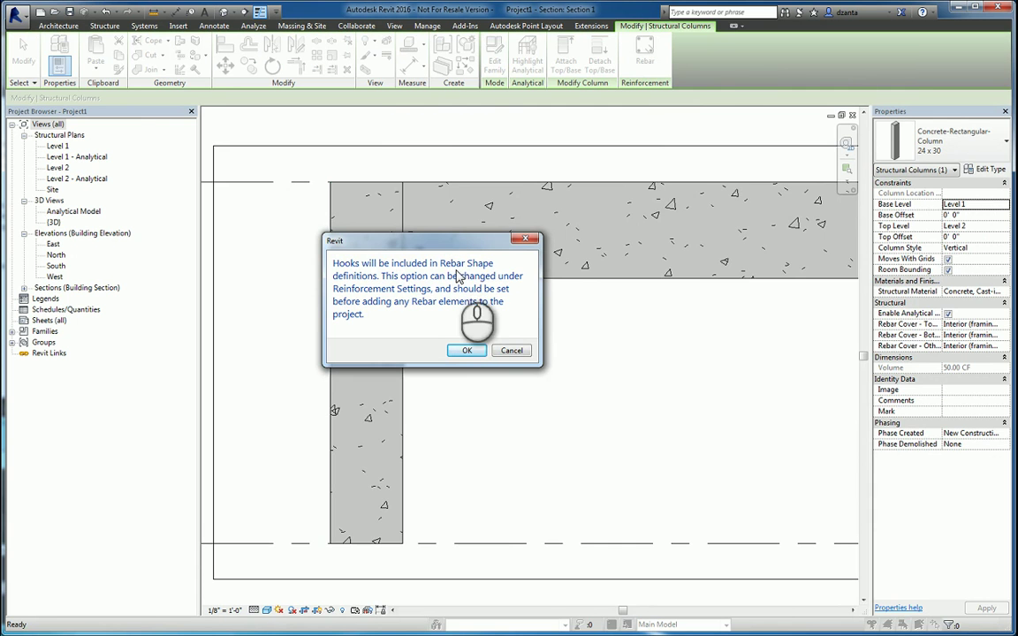
- Accept the hooks notice and pick Rebar Shape T1 from the Rebar Shape Browser
{"action": "left_click", "coordinate": [467, 350]}
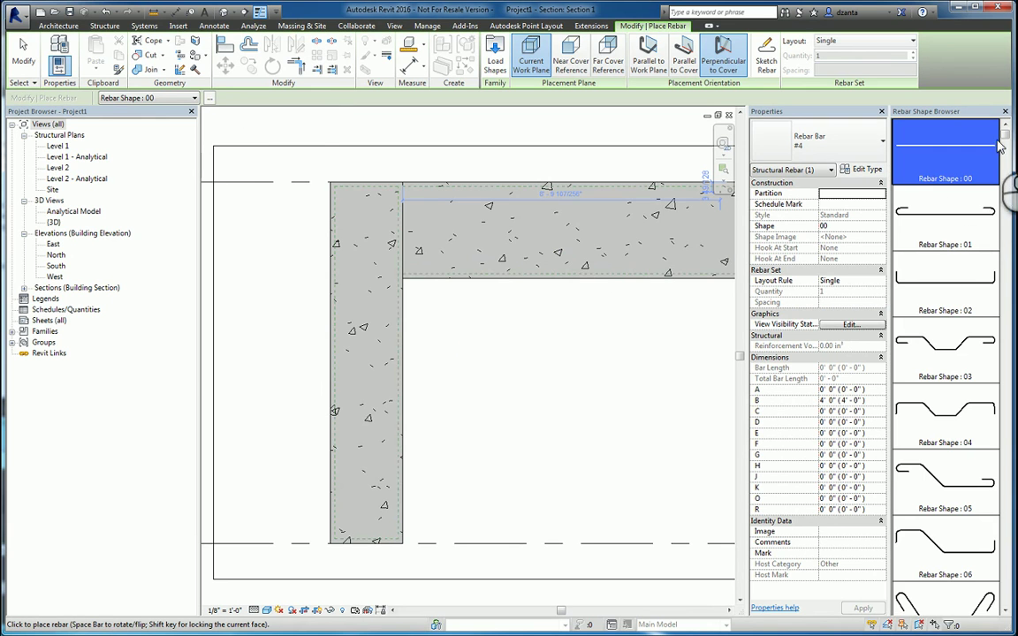
{"action": "left_click_drag", "start_coordinate": [1006, 137], "coordinate": [1008, 492]}
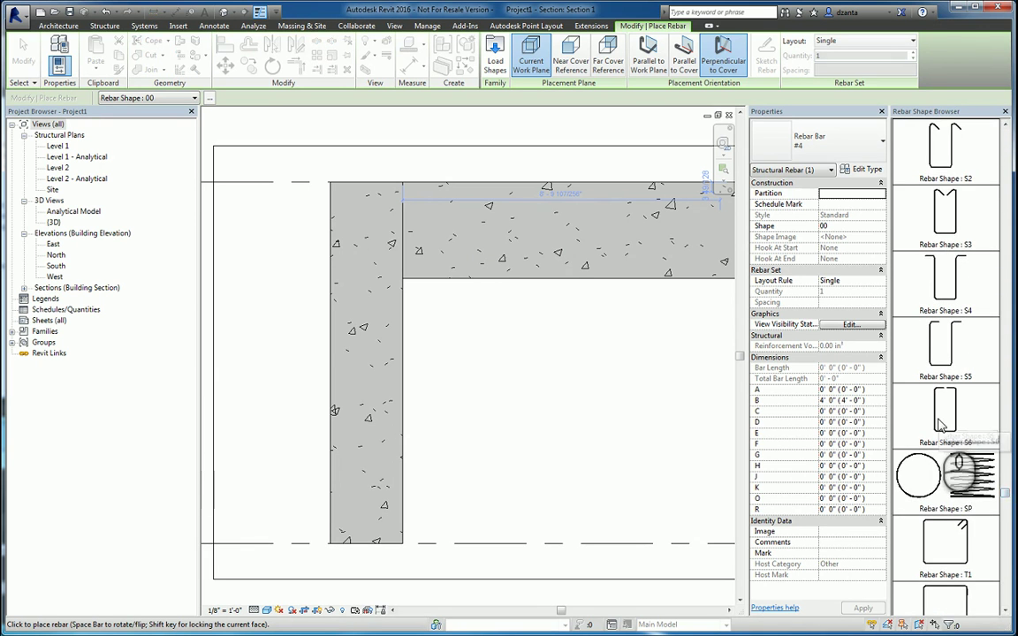
{"action": "left_click", "coordinate": [1007, 555]}
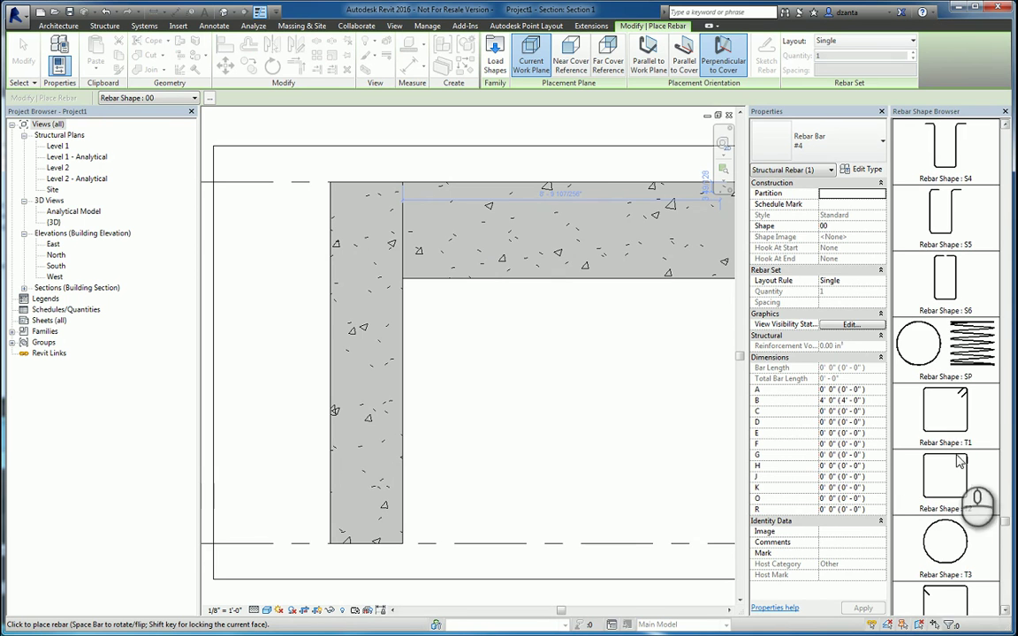
{"action": "left_click", "coordinate": [947, 410]}
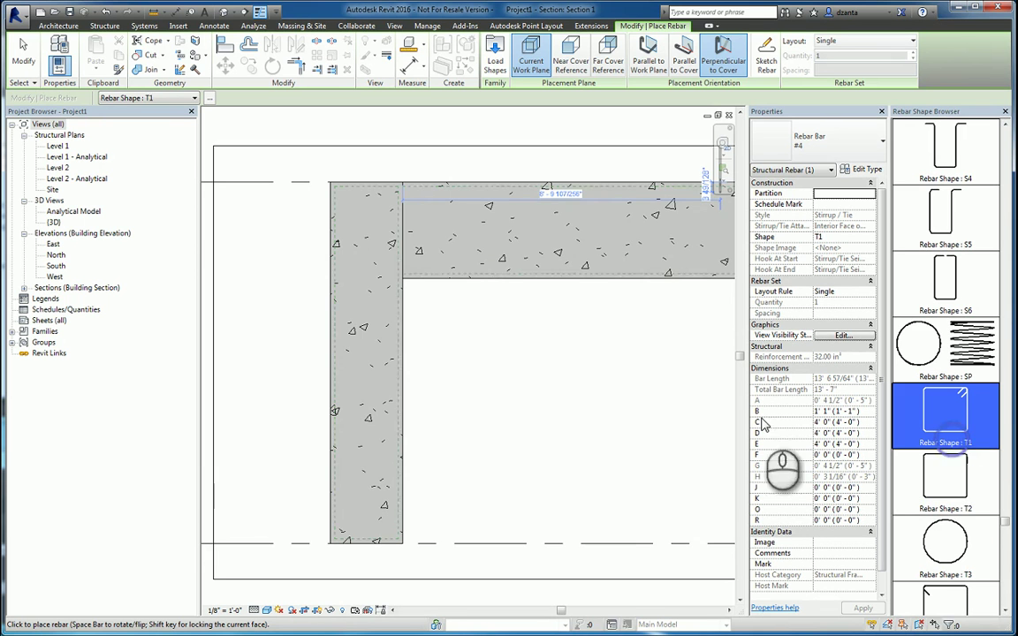
{"action": "left_click", "coordinate": [162, 101]}
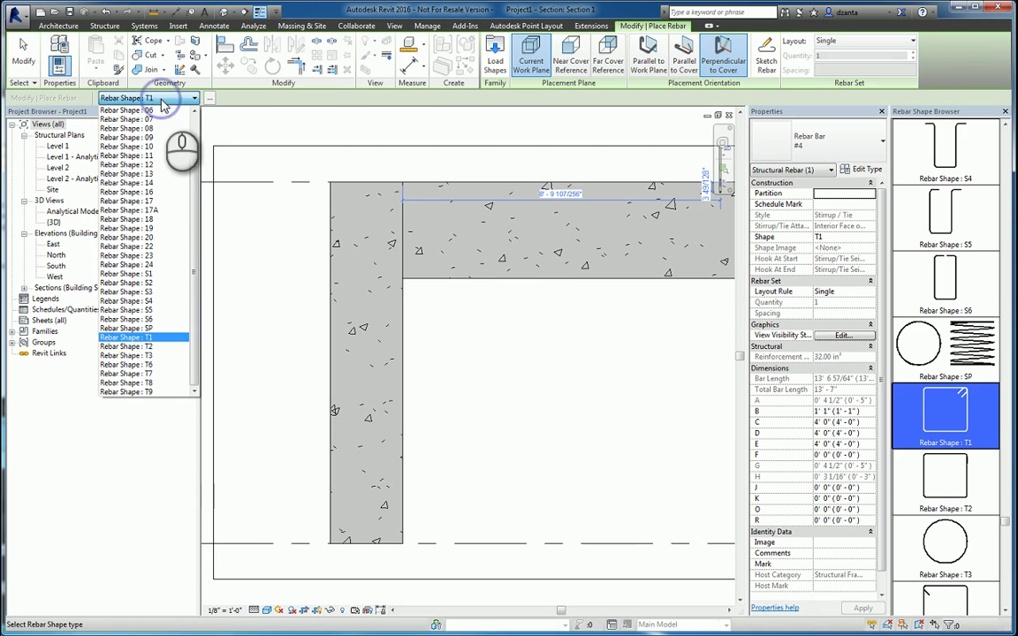
{"action": "left_click", "coordinate": [162, 101]}
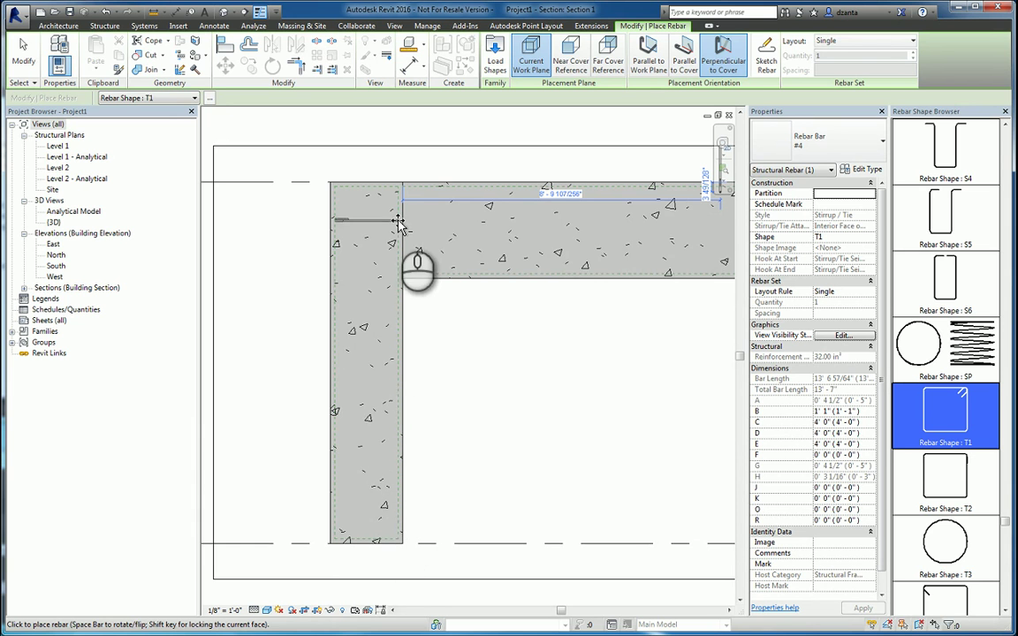
- Place a Maximum Spacing set of 21 T1 ties at 0' 6" inside the column
{"action": "left_click", "coordinate": [863, 42]}
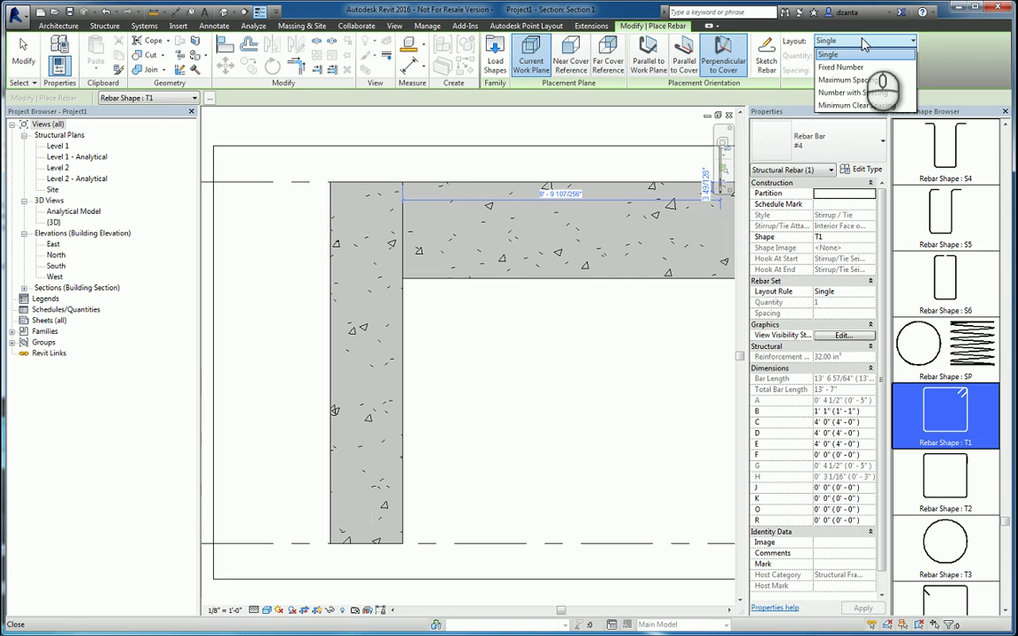
{"action": "left_click", "coordinate": [846, 80]}
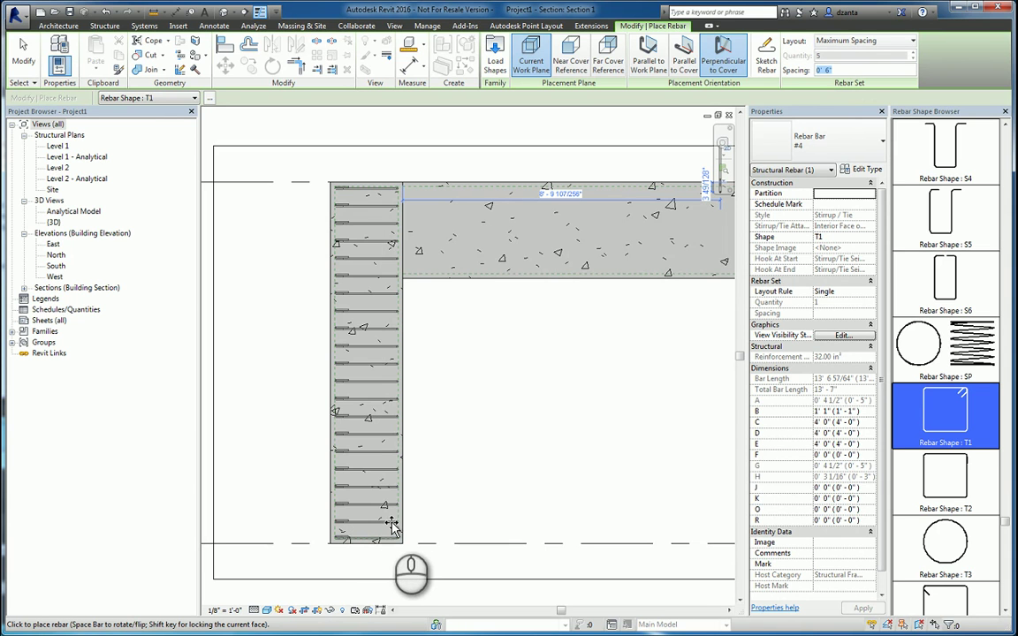
{"action": "left_click", "coordinate": [394, 526]}
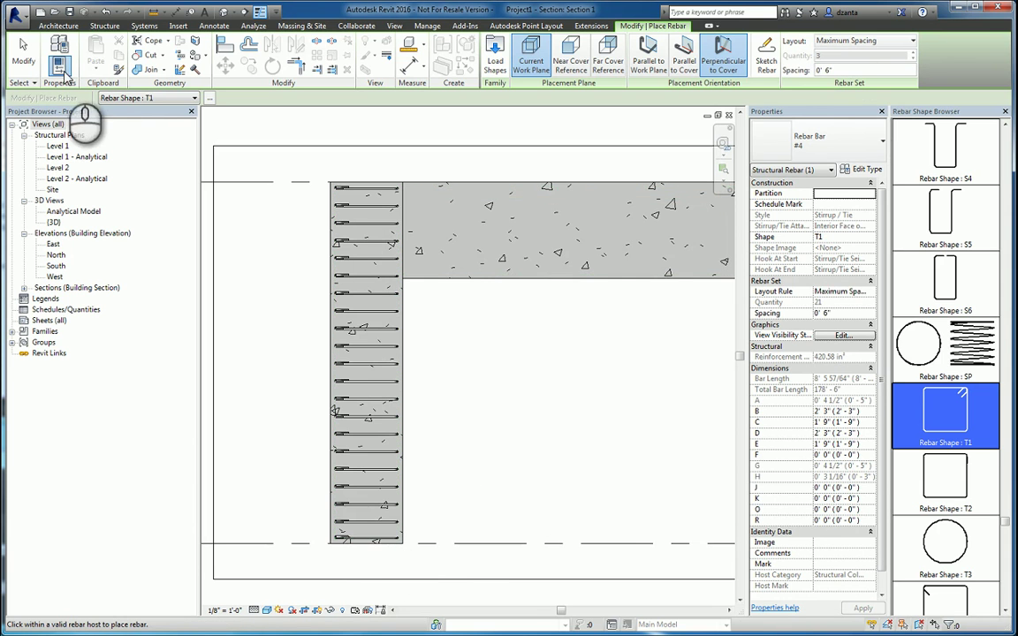
{"action": "left_click", "coordinate": [24, 51]}
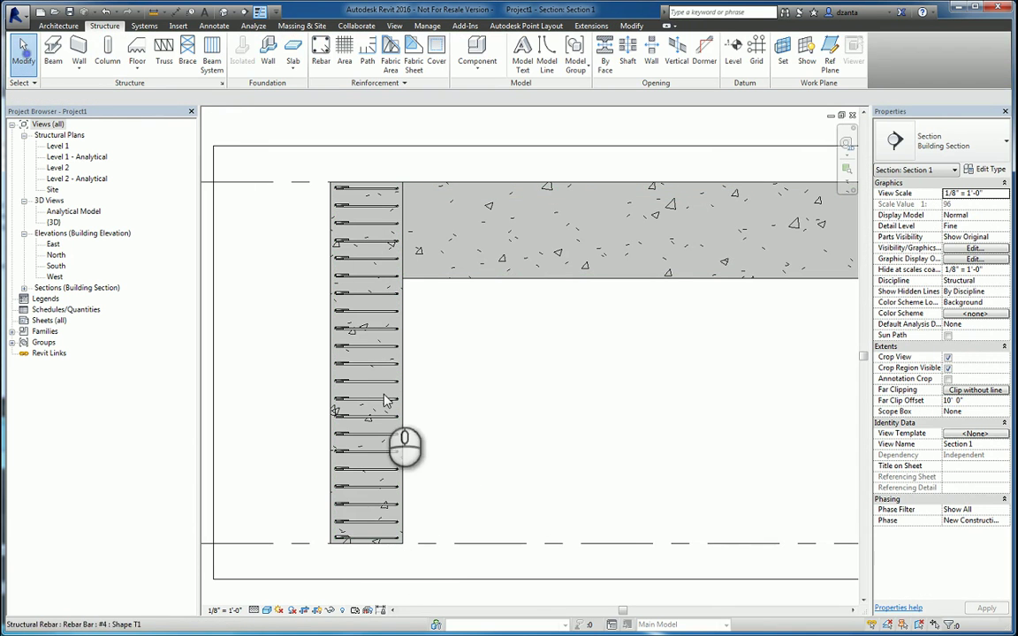
{"action": "left_click", "coordinate": [390, 525]}
{"action": "scroll", "coordinate": [353, 534], "scroll_direction": "up", "scroll_amount": 2}
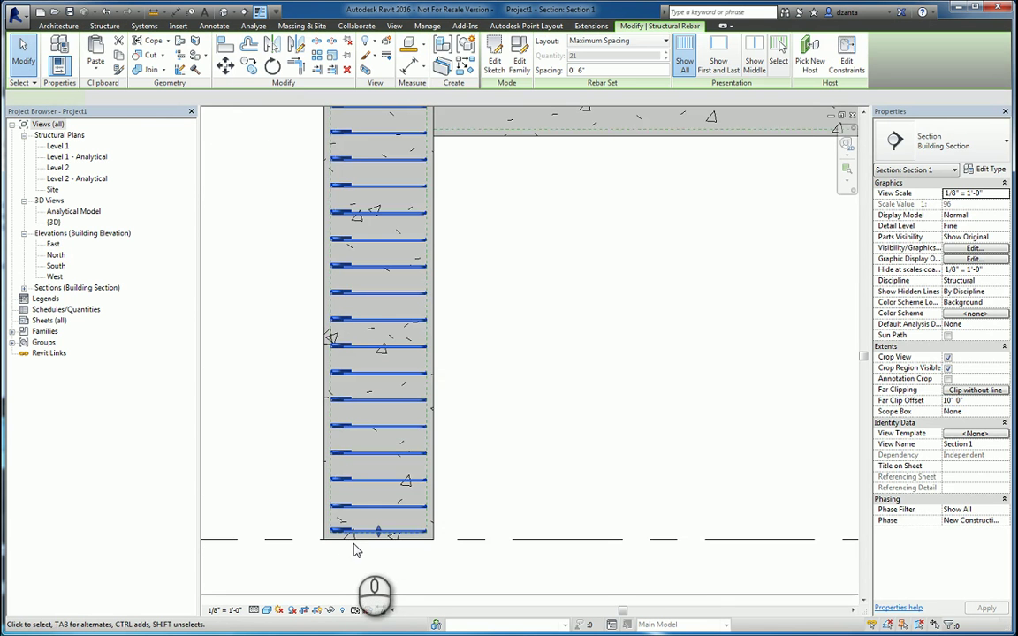
{"action": "scroll", "coordinate": [360, 542], "scroll_direction": "up", "scroll_amount": 3}
{"action": "scroll", "coordinate": [358, 543], "scroll_direction": "up", "scroll_amount": 2}
{"action": "scroll", "coordinate": [268, 364], "scroll_direction": "up", "scroll_amount": 2}
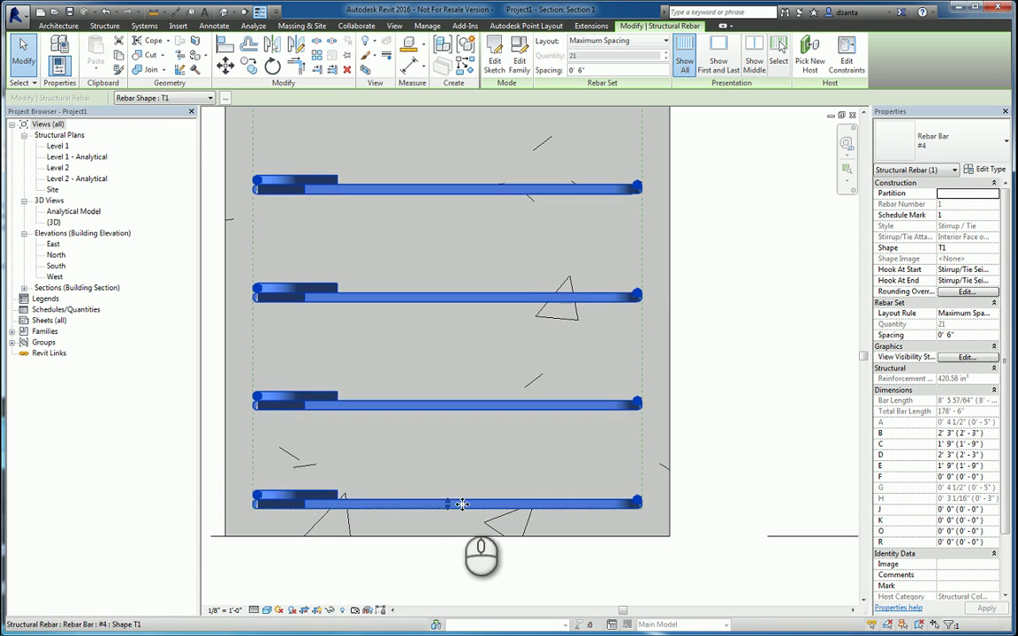
{"action": "left_click_drag", "start_coordinate": [449, 509], "coordinate": [447, 538]}
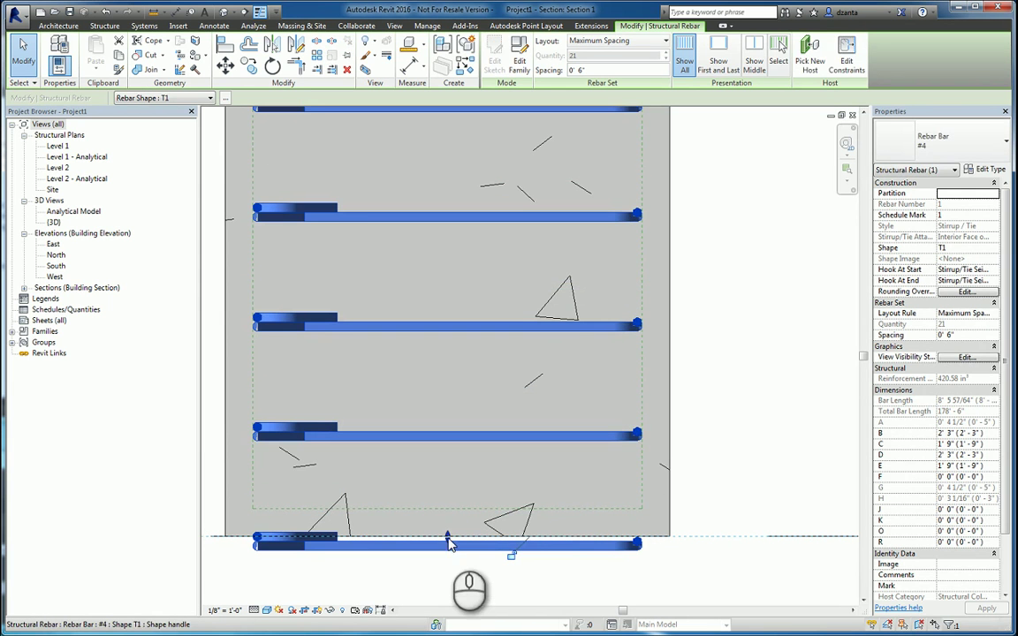
{"action": "left_click_drag", "start_coordinate": [448, 541], "coordinate": [450, 496]}
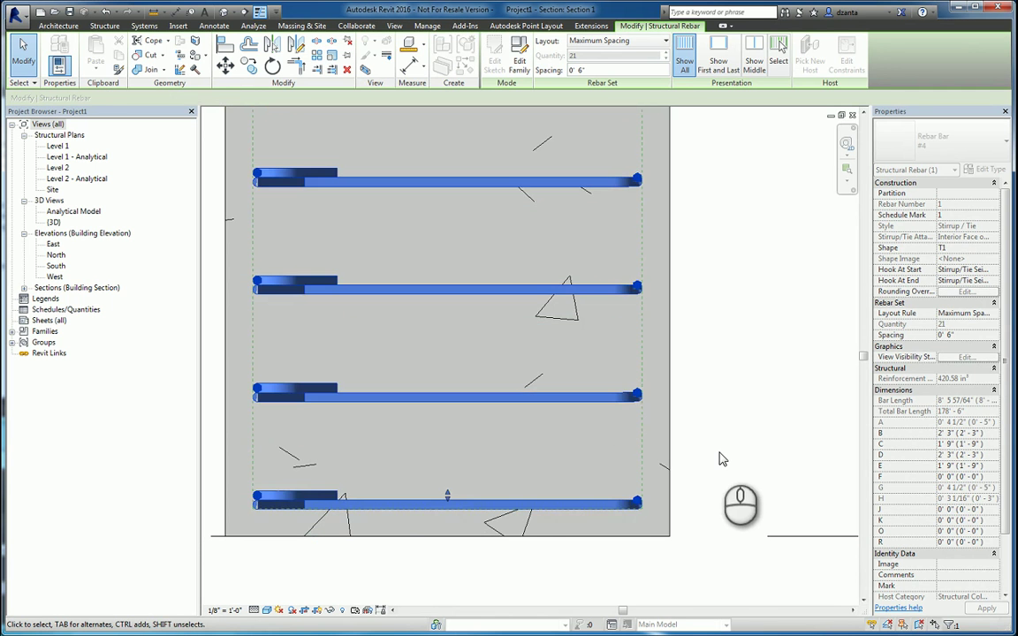
{"action": "left_click", "coordinate": [724, 456]}
{"action": "scroll", "coordinate": [763, 330], "scroll_direction": "down", "scroll_amount": 5}
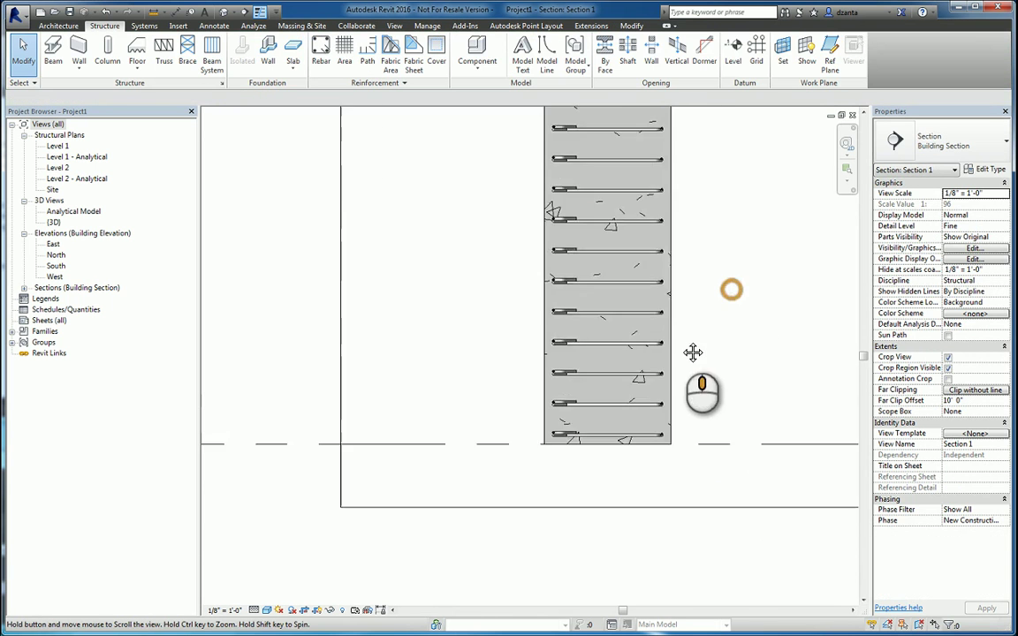
{"action": "scroll", "coordinate": [583, 362], "scroll_direction": "up", "scroll_amount": 5}
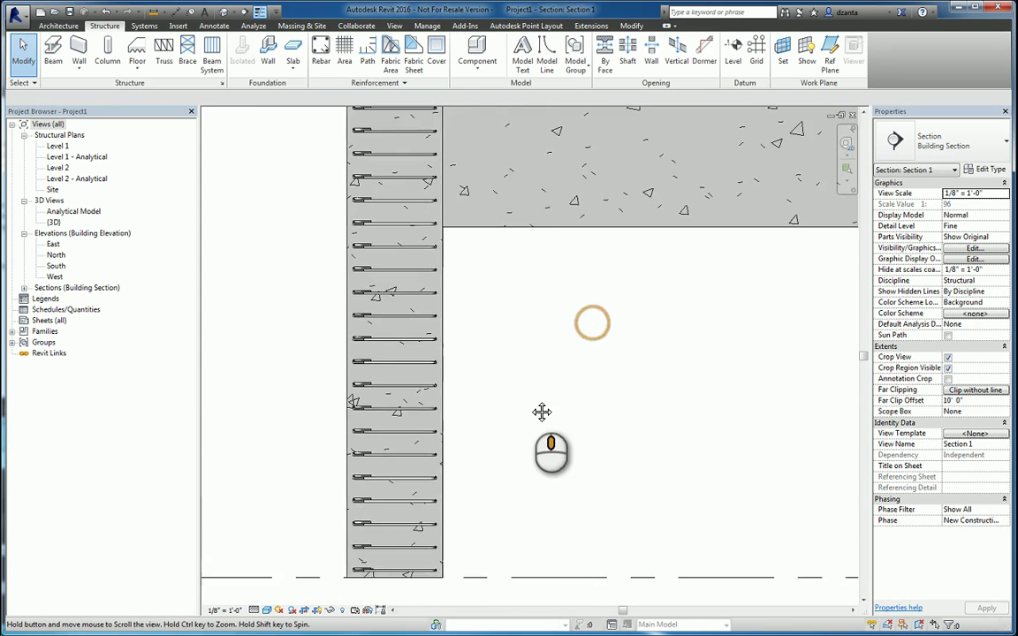
{"action": "scroll", "coordinate": [522, 420], "scroll_direction": "down", "scroll_amount": 2}
{"action": "middle_click_drag", "start_coordinate": [522, 415], "coordinate": [513, 408]}
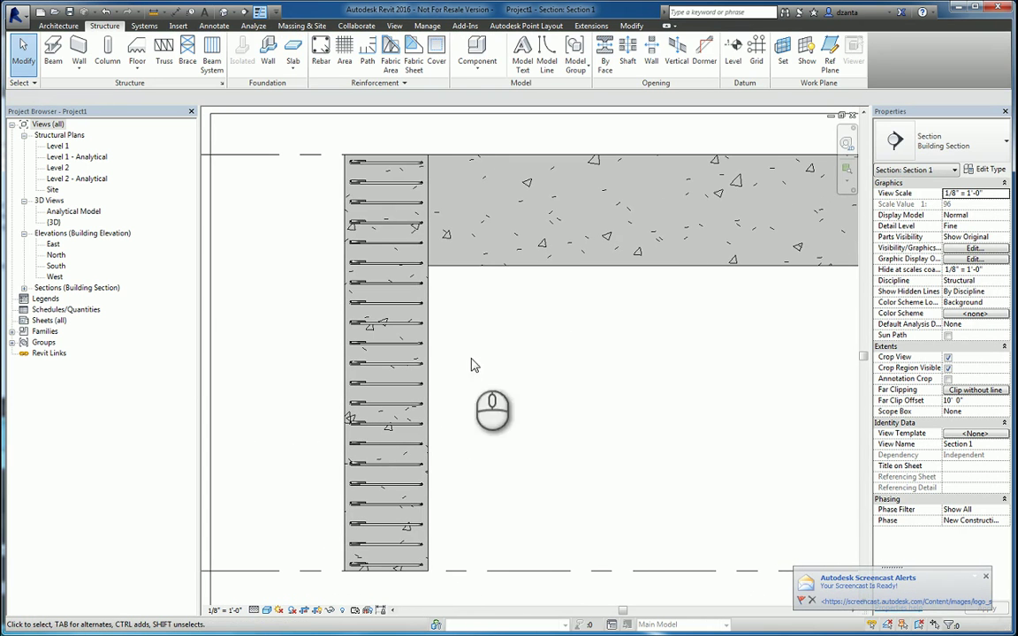
- Open the default {3D} view with shaded display (SD)
{"action": "left_click", "coordinate": [224, 12]}
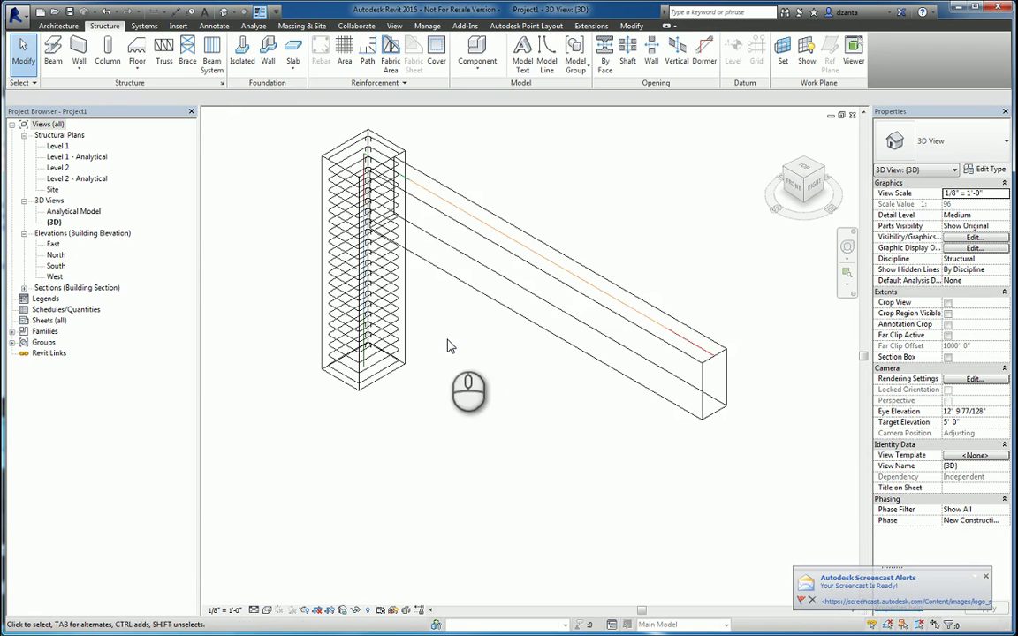
{"action": "scroll", "coordinate": [510, 446], "scroll_direction": "down", "scroll_amount": 2}
{"action": "scroll", "coordinate": [509, 444], "scroll_direction": "up", "scroll_amount": 2}
{"action": "key", "text": "s"}
{"action": "key", "text": "d"}
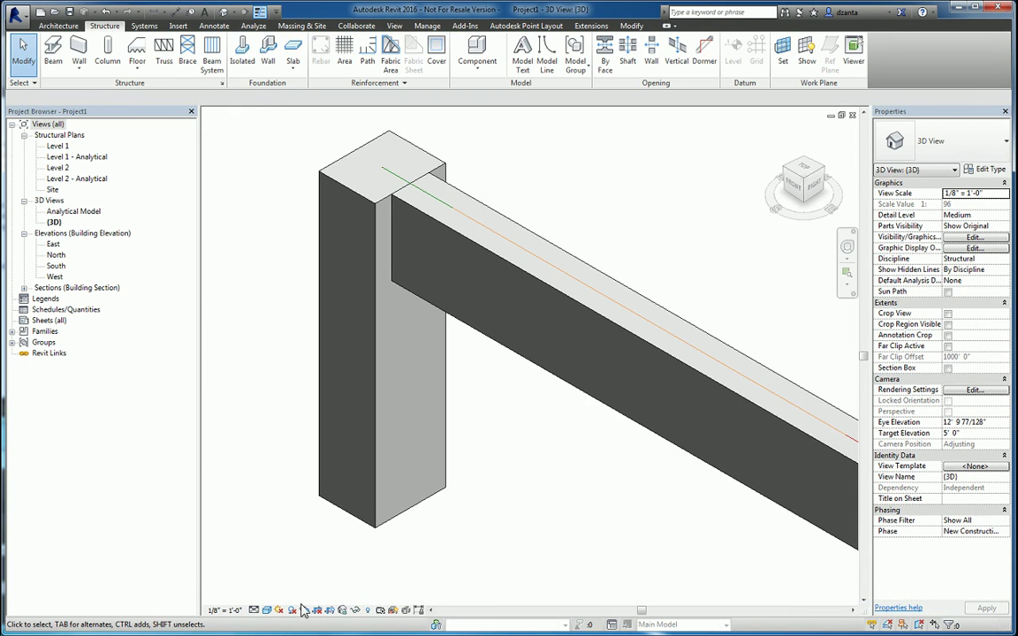
- Switch the 3D visual style to Hidden Line, then Wireframe, and select the T1 tie set
{"action": "left_click", "coordinate": [266, 611]}
{"action": "left_click", "coordinate": [305, 547]}
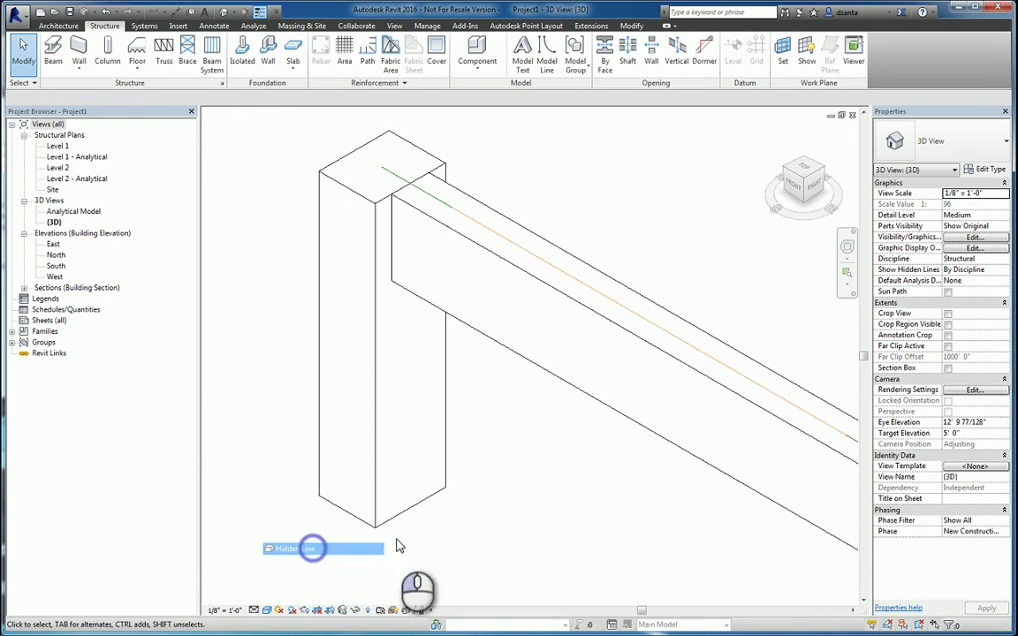
{"action": "left_click", "coordinate": [266, 611]}
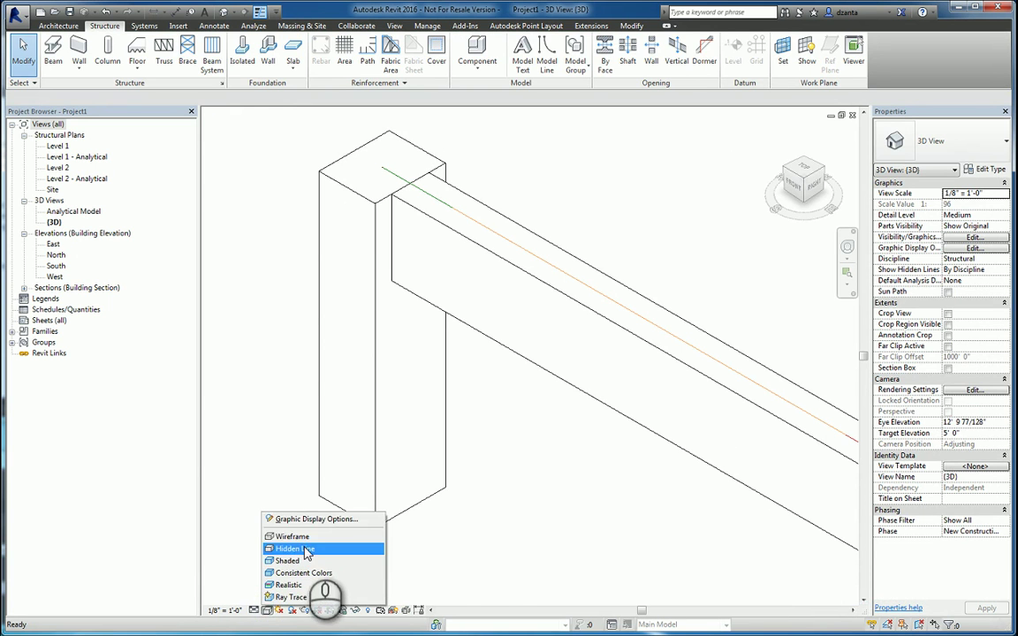
{"action": "left_click", "coordinate": [285, 535]}
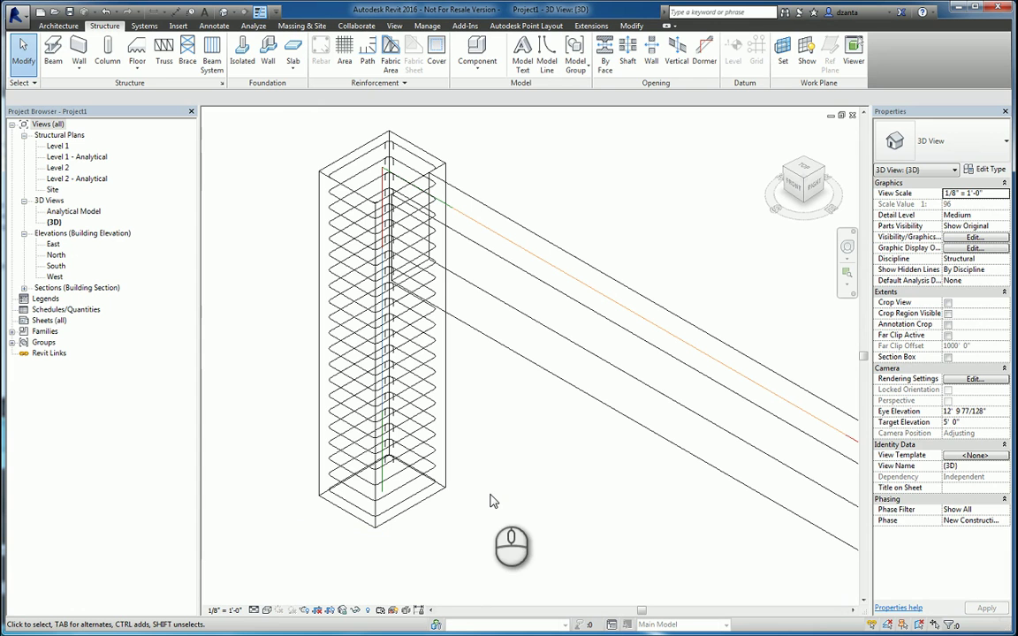
{"action": "left_click", "coordinate": [413, 500]}
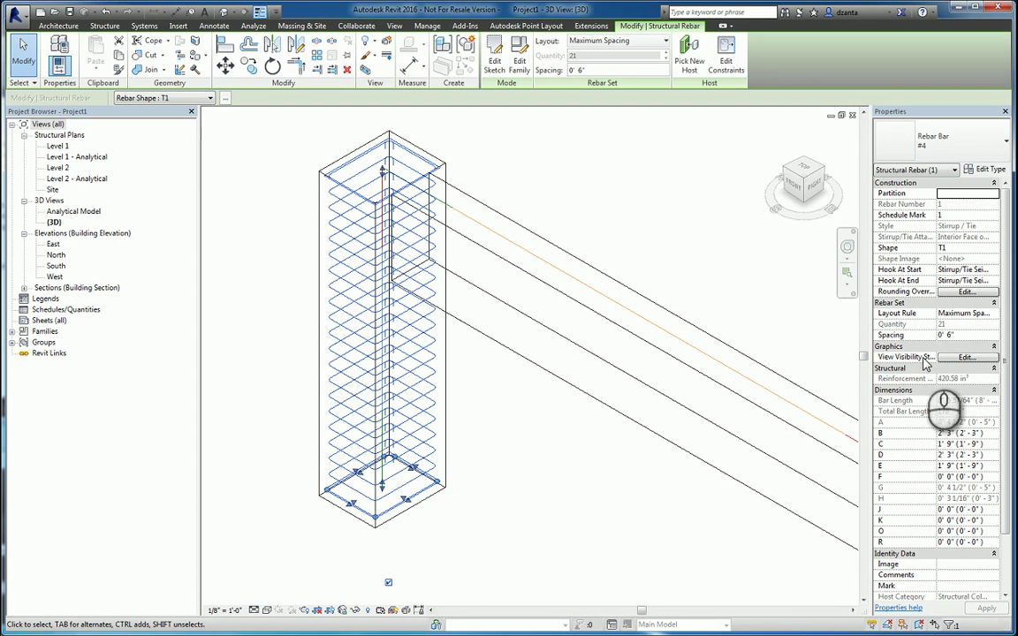
- Make the ties View unobscured and View as solid in the Analytical Model and {3D} views
{"action": "left_click_drag", "start_coordinate": [870, 347], "coordinate": [833, 346]}
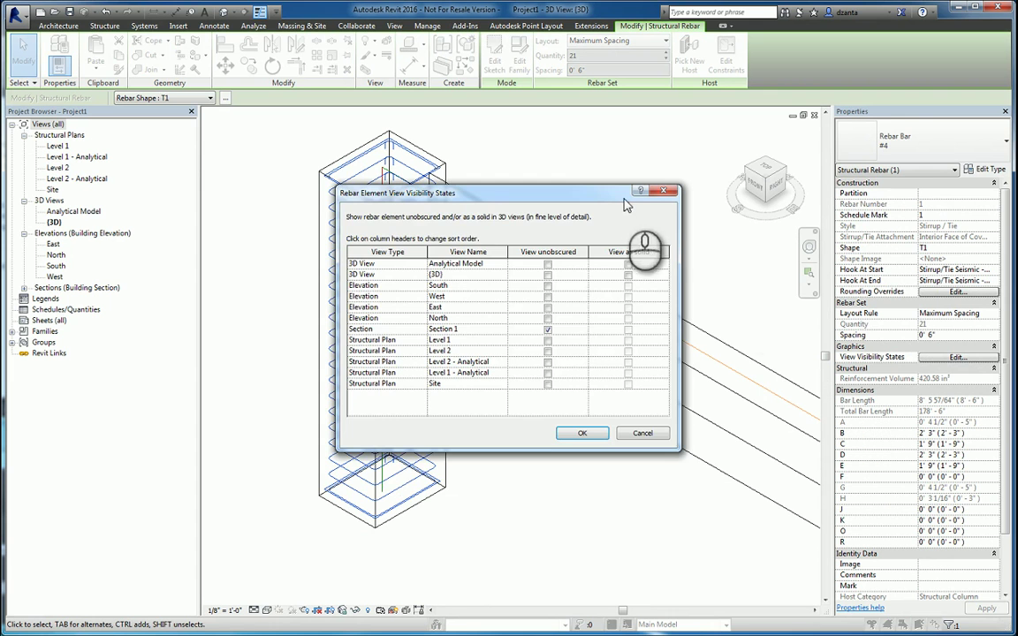
{"action": "left_click_drag", "start_coordinate": [568, 196], "coordinate": [697, 264]}
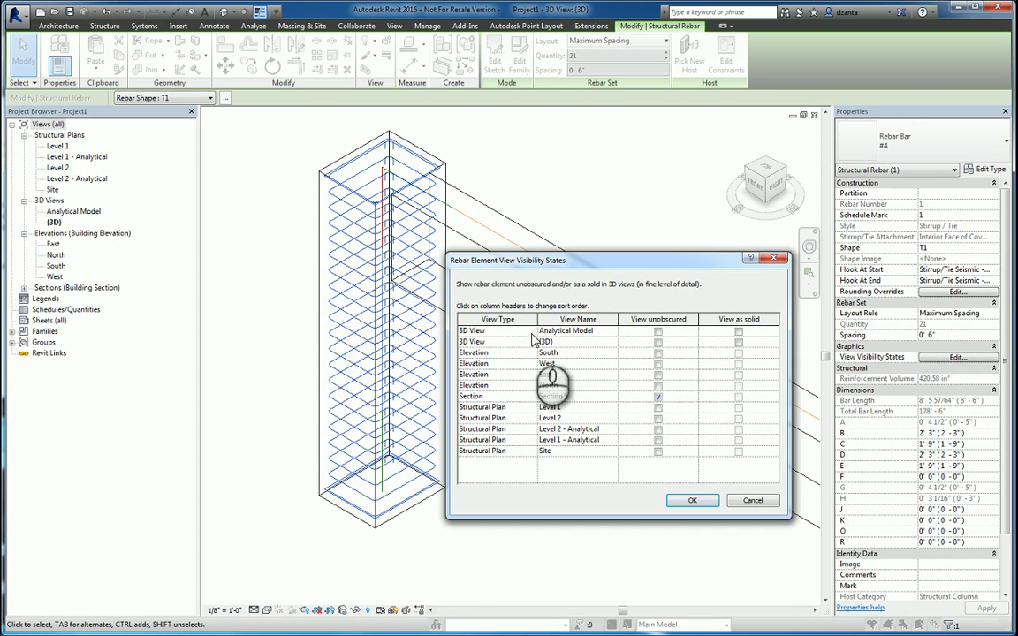
{"action": "left_click", "coordinate": [739, 331]}
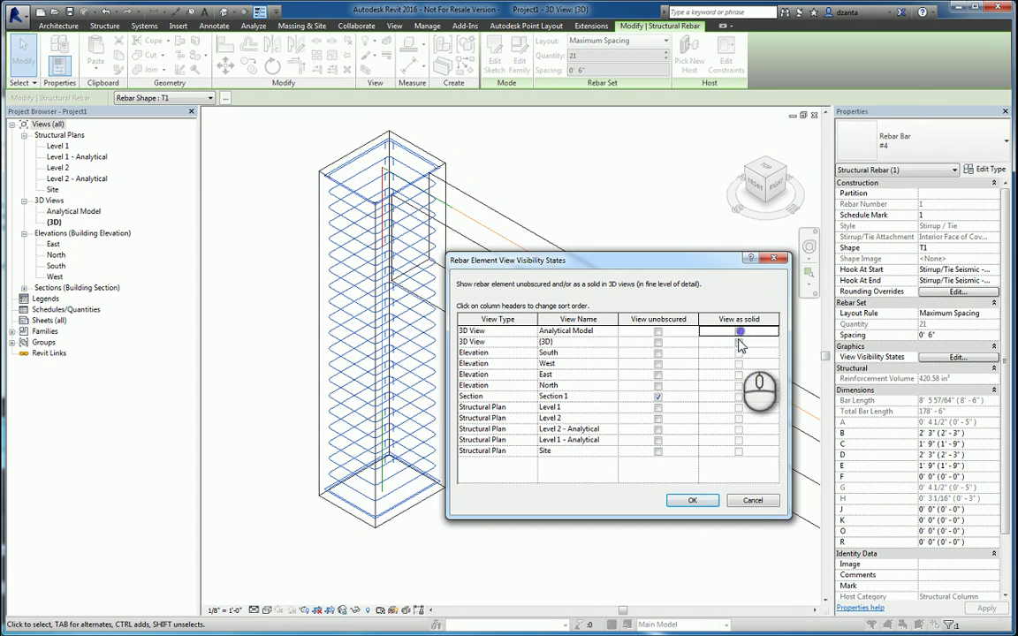
{"action": "left_click", "coordinate": [739, 342]}
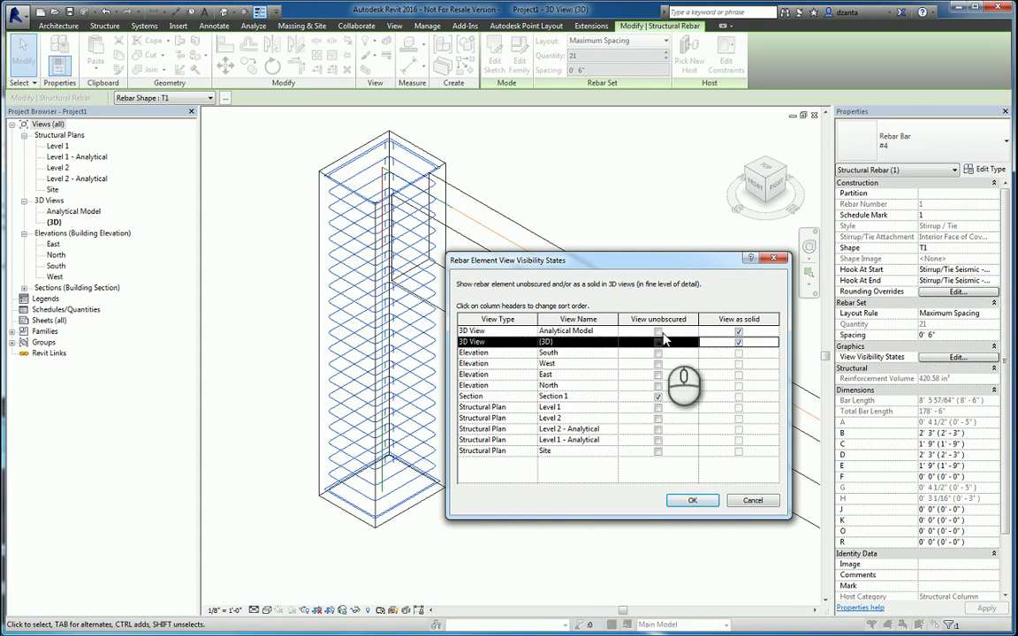
{"action": "left_click", "coordinate": [657, 331]}
{"action": "left_click", "coordinate": [658, 342]}
{"action": "left_click", "coordinate": [693, 500]}
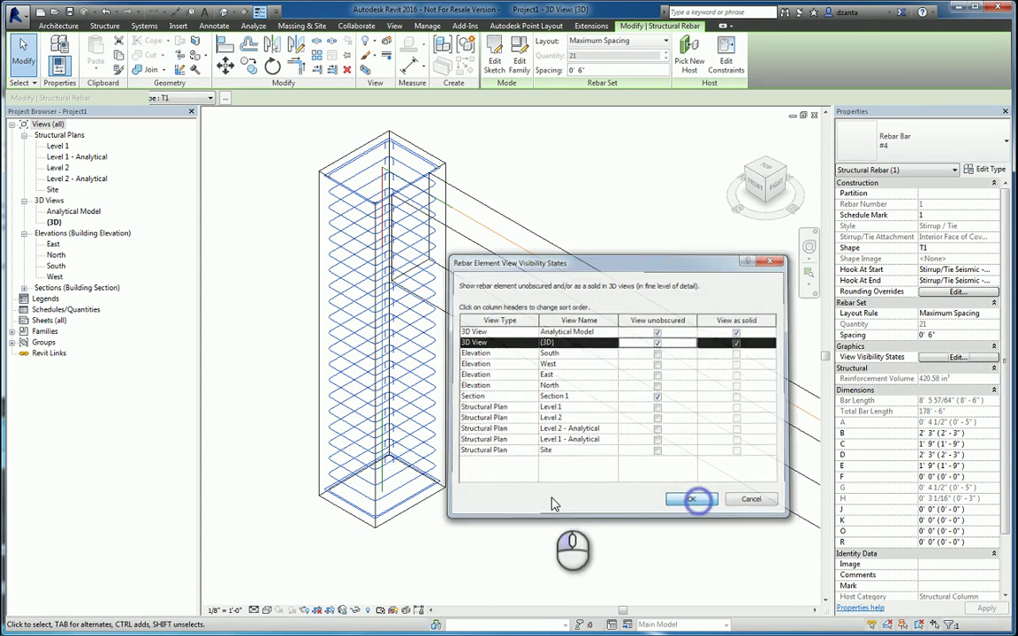
{"action": "left_click", "coordinate": [546, 525]}
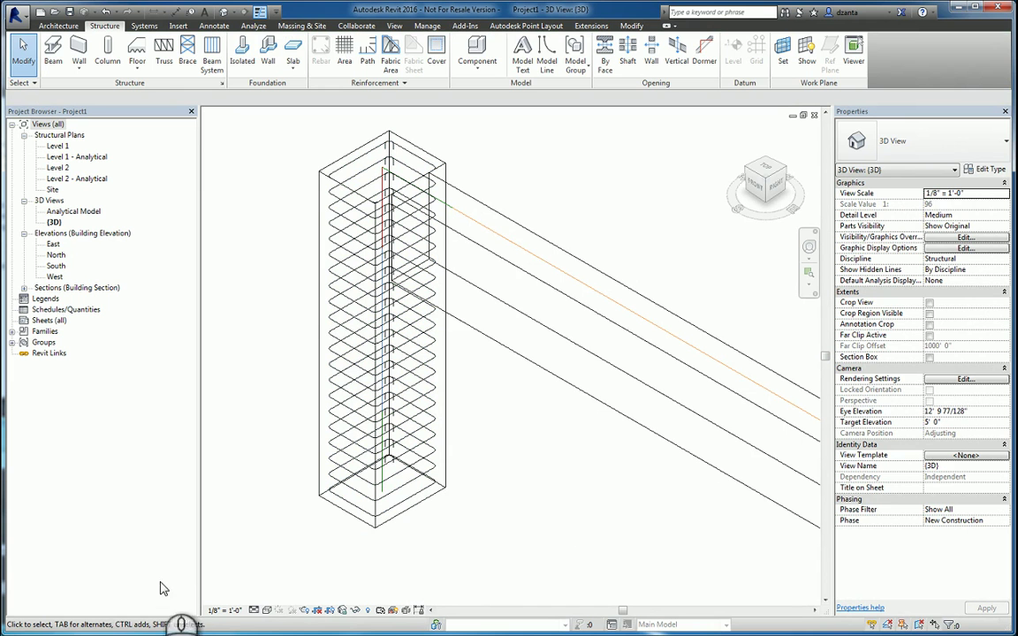
- Set the 3D view's detail level to Fine and bring the column's lower end into view
{"action": "left_click", "coordinate": [253, 610]}
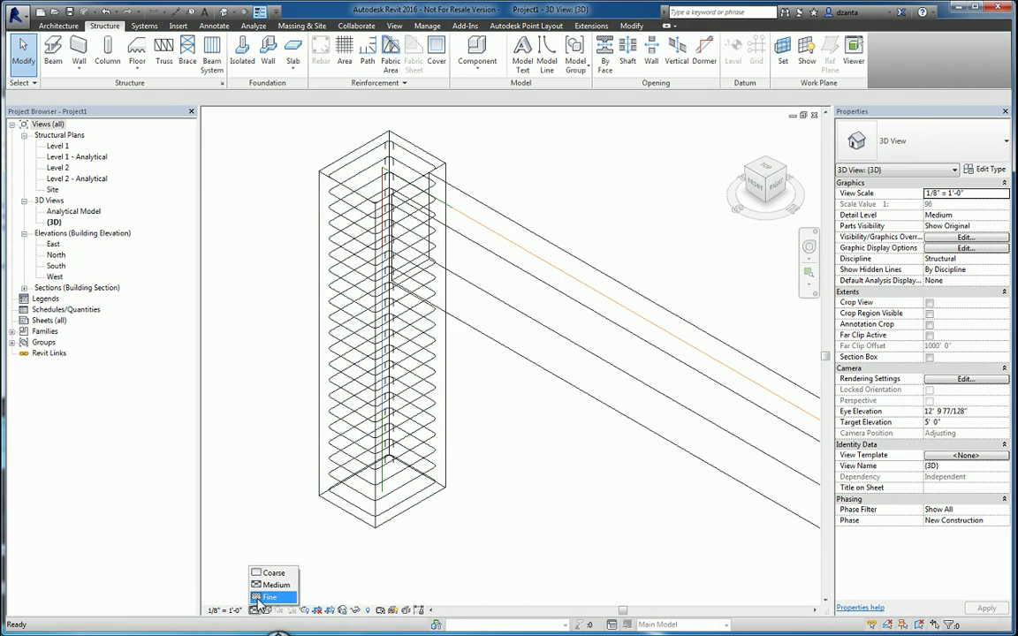
{"action": "left_click", "coordinate": [260, 598]}
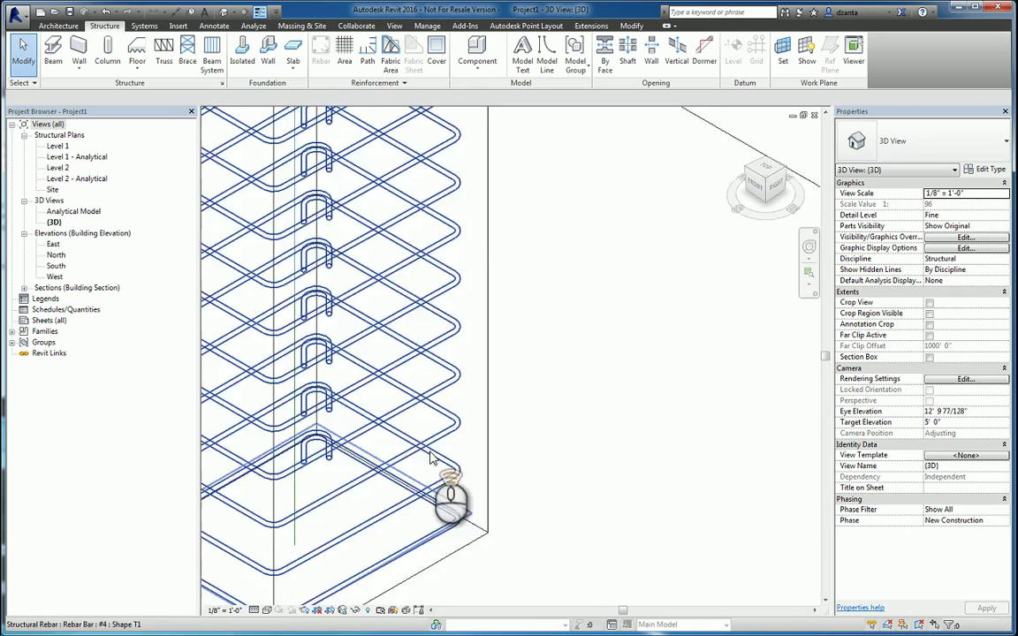
{"action": "middle_click_drag", "start_coordinate": [431, 457], "coordinate": [484, 469]}
- Zoom out, switch the 3D view to Wireframe, and orbit to see the column from above
{"action": "key", "text": "s"}
{"action": "key", "text": "d"}
{"action": "scroll", "coordinate": [667, 469], "scroll_direction": "down", "scroll_amount": 3}
{"action": "scroll", "coordinate": [495, 531], "scroll_direction": "down", "scroll_amount": 2}
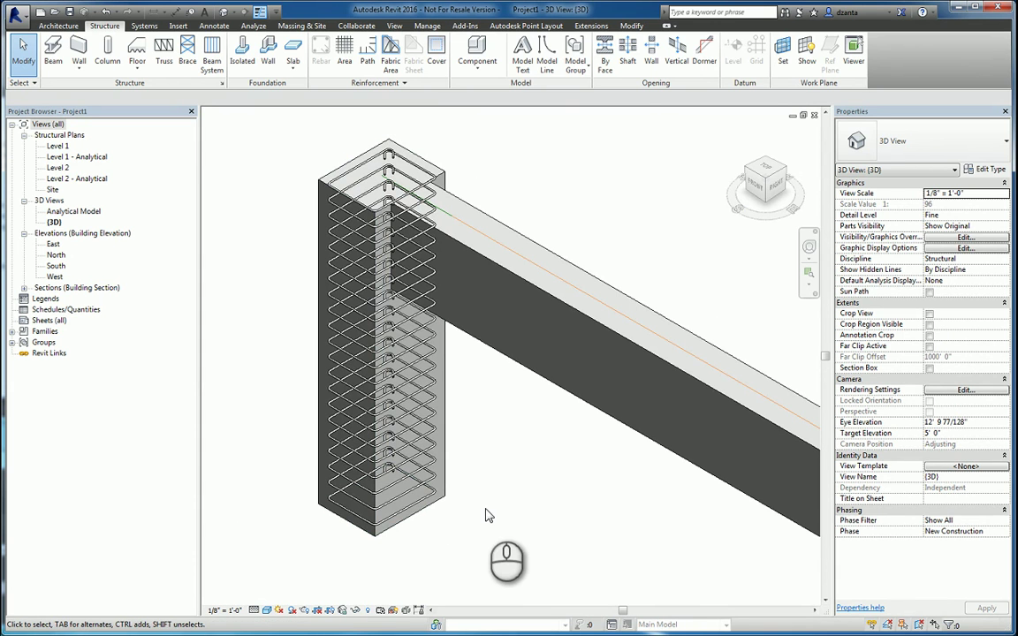
{"action": "left_click", "coordinate": [266, 610]}
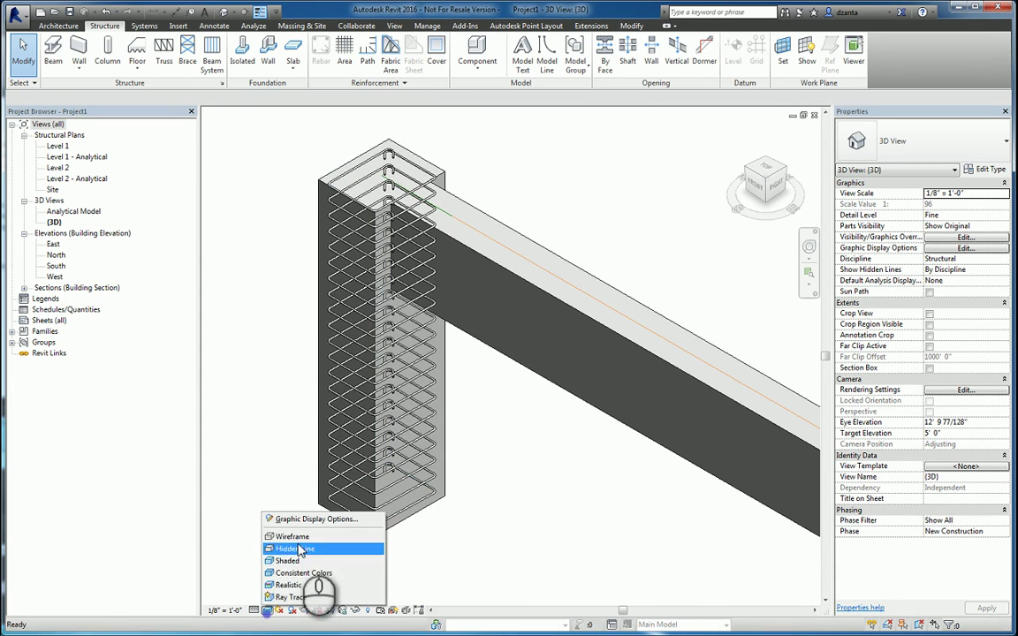
{"action": "left_click", "coordinate": [298, 541]}
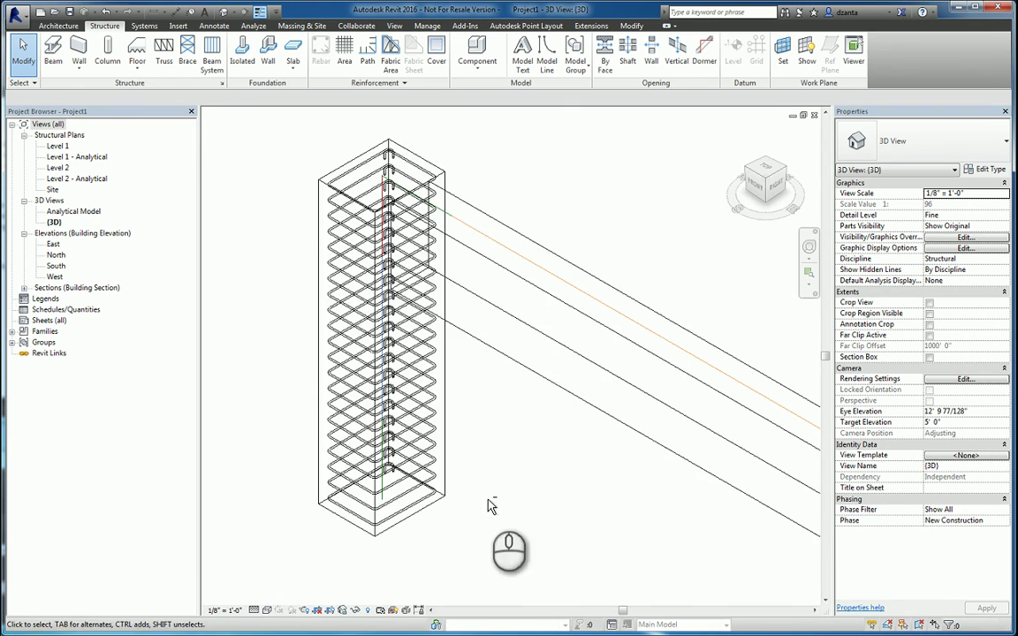
{"action": "middle_click_drag", "start_coordinate": [488, 504], "coordinate": [419, 422], "text": "shift"}
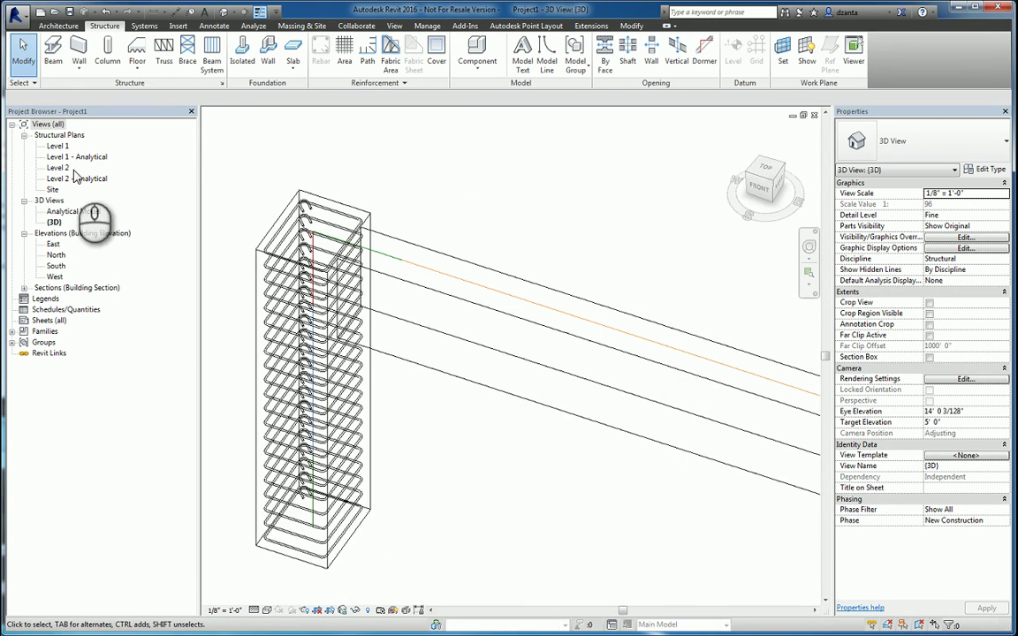
- Close the {3D} view, center the column and beam in Section 1, and select the column
{"action": "left_click", "coordinate": [814, 115]}
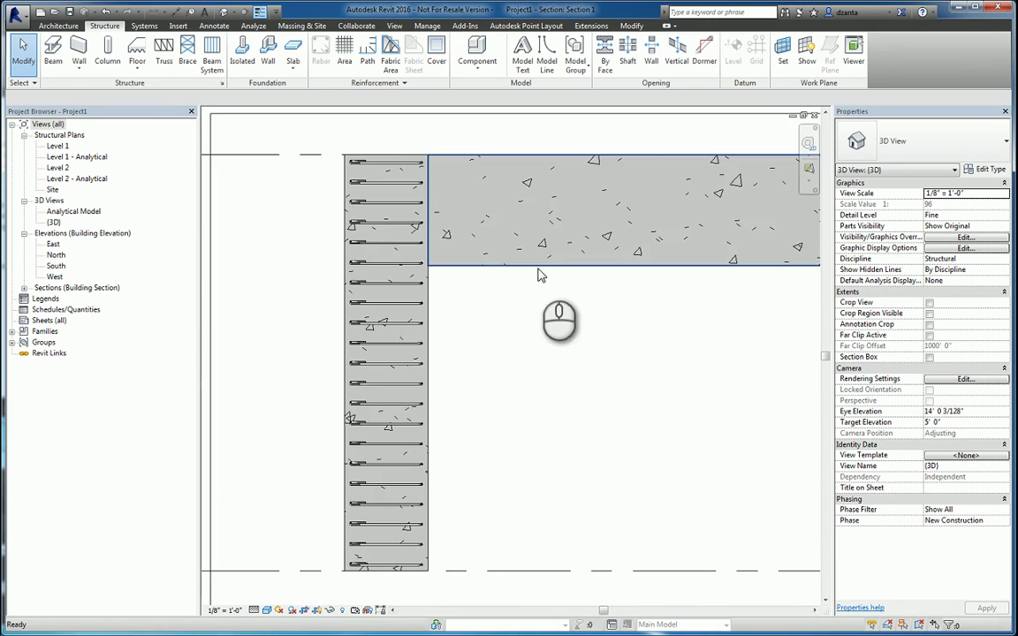
{"action": "scroll", "coordinate": [484, 375], "scroll_direction": "down", "scroll_amount": 2}
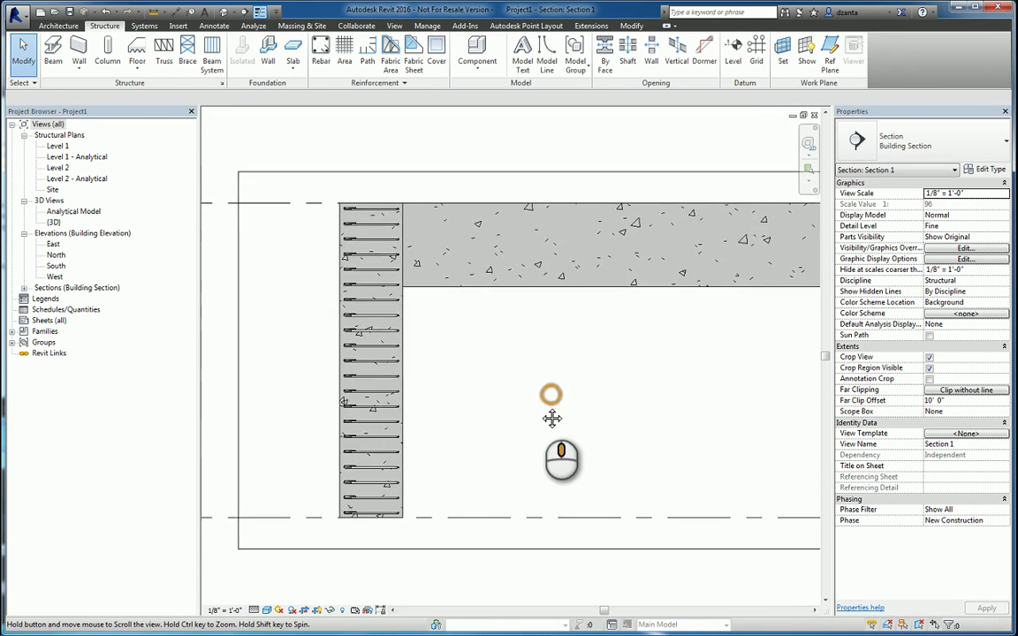
{"action": "middle_click_drag", "start_coordinate": [548, 394], "coordinate": [503, 422]}
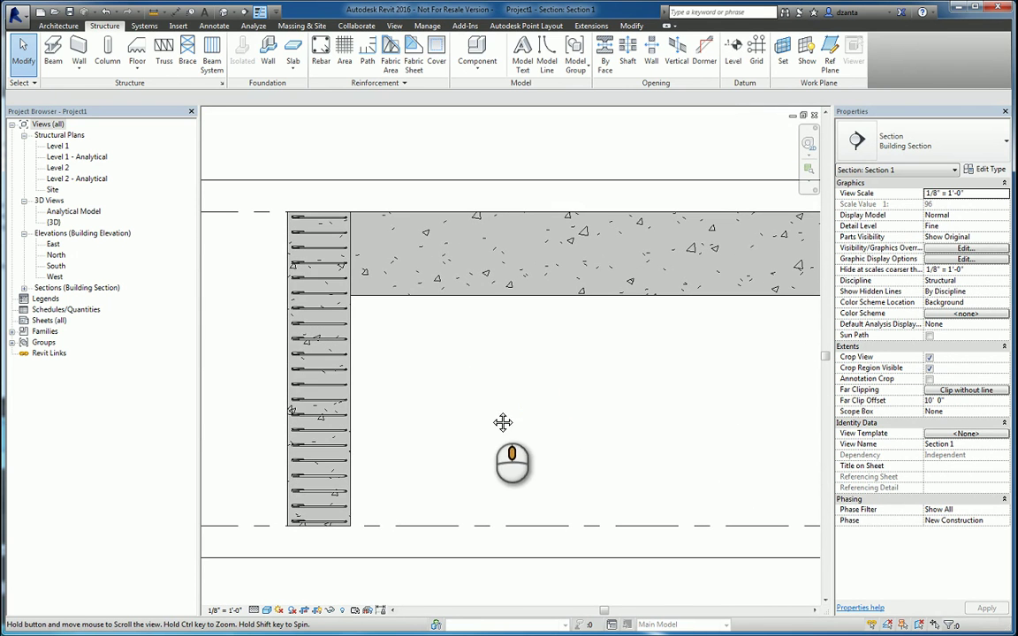
{"action": "left_click", "coordinate": [355, 504]}
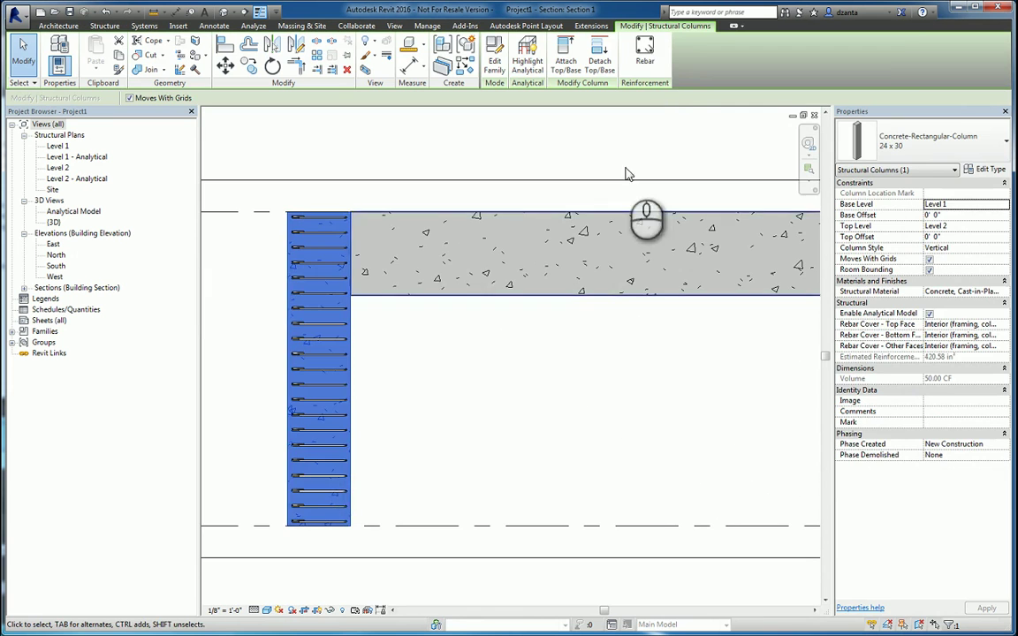
- Start new column rebar with straight shape 00, oriented parallel to the work plane
{"action": "left_click", "coordinate": [652, 51]}
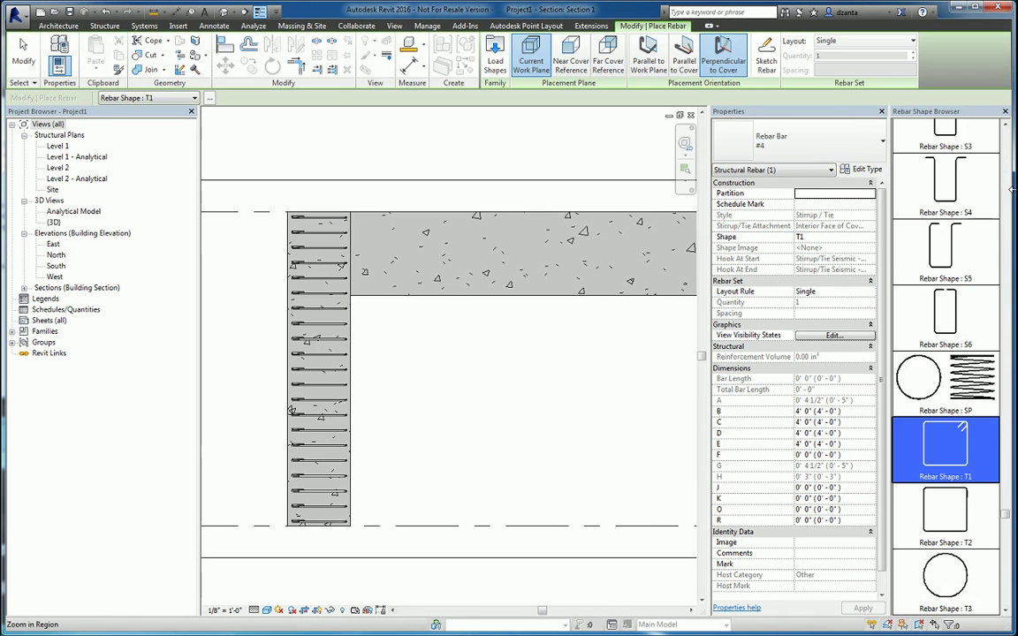
{"action": "scroll", "coordinate": [1003, 521], "scroll_direction": "up", "scroll_amount": 15}
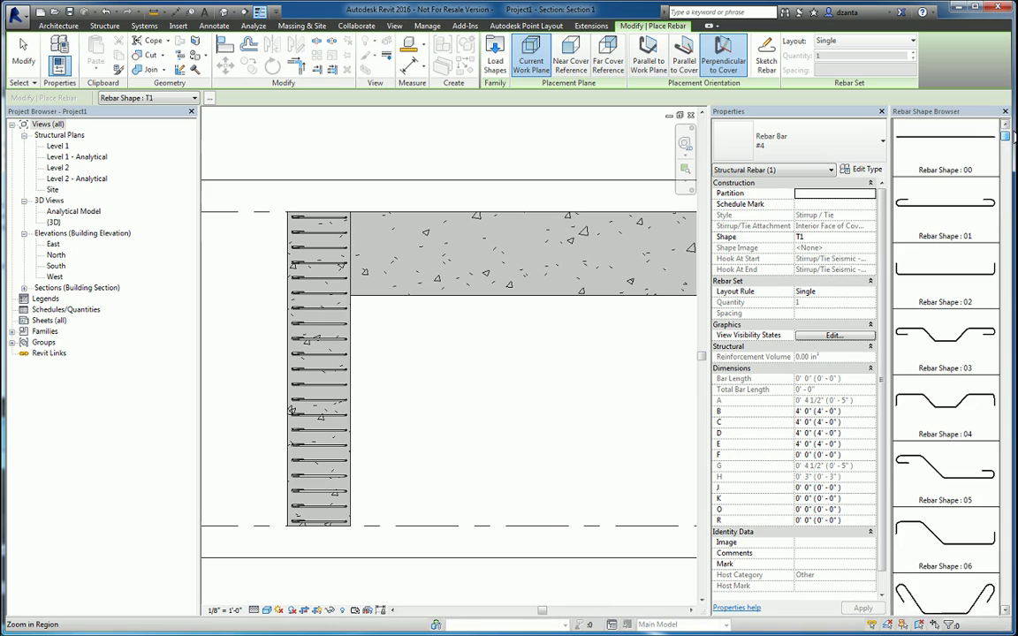
{"action": "left_click", "coordinate": [954, 155]}
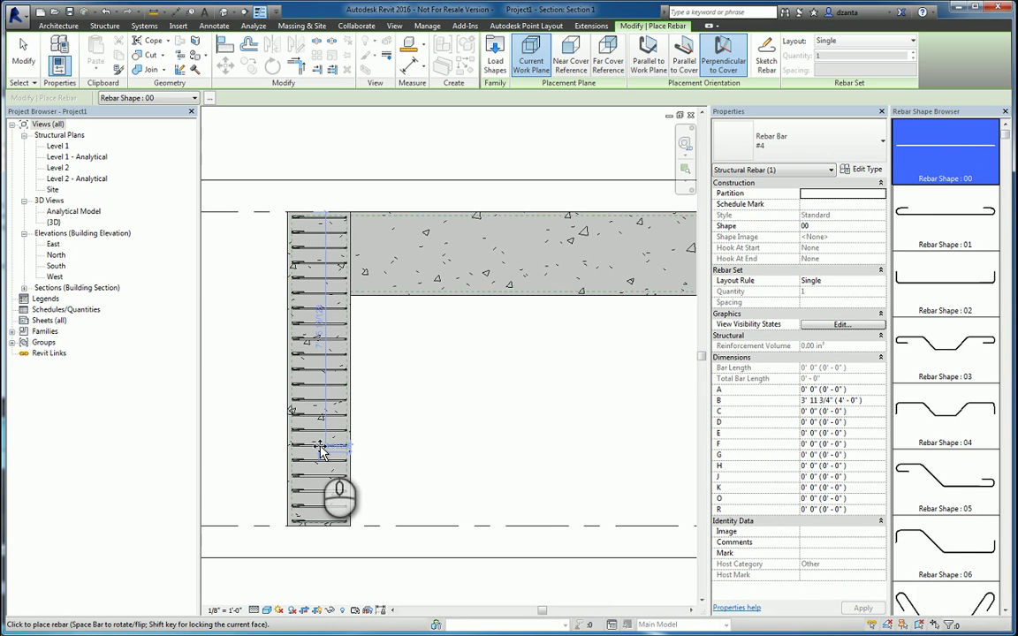
{"action": "left_click", "coordinate": [649, 55]}
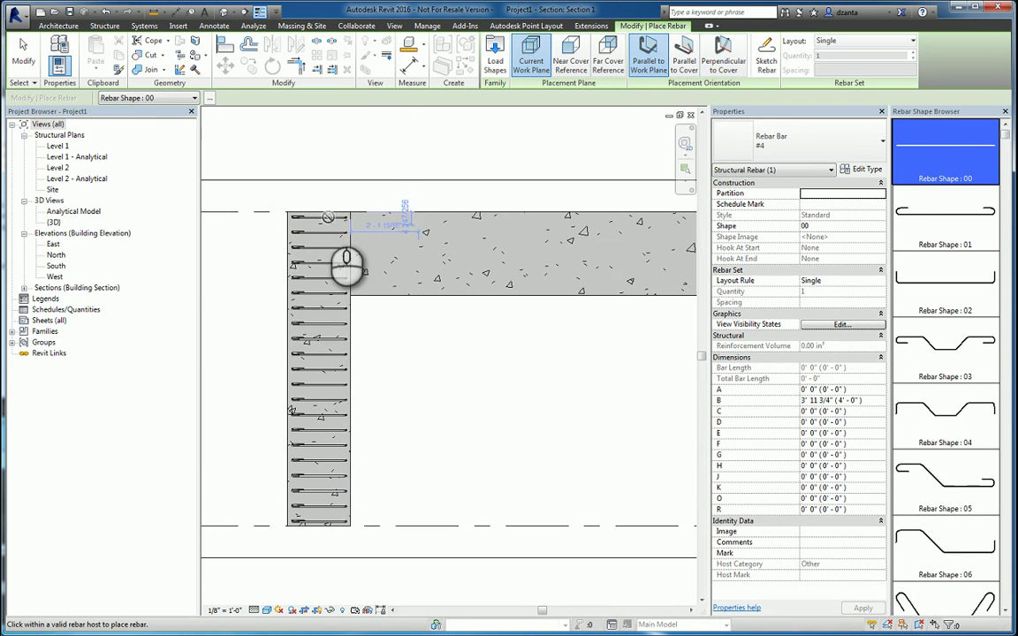
- Place a Fixed Number set of 4 vertical bars along the column's left side
{"action": "scroll", "coordinate": [277, 254], "scroll_direction": "up", "scroll_amount": 3}
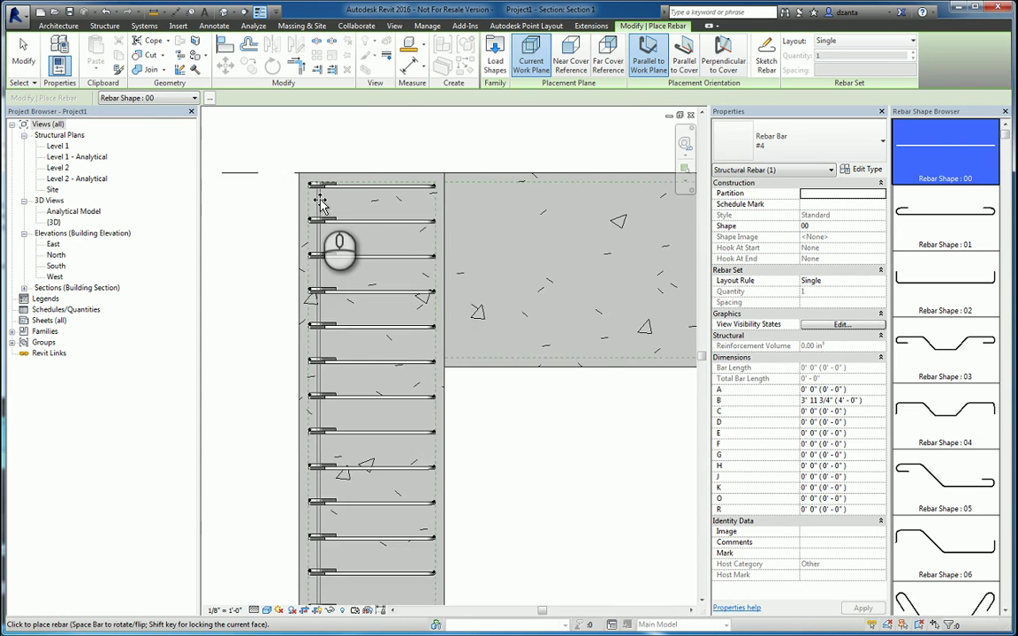
{"action": "scroll", "coordinate": [321, 201], "scroll_direction": "up", "scroll_amount": 3}
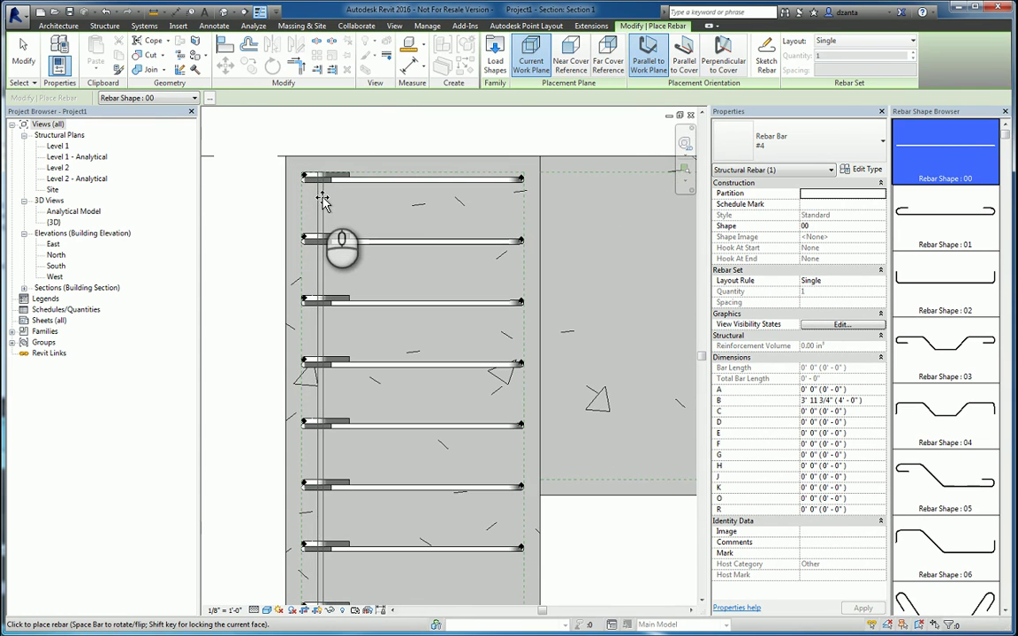
{"action": "left_click", "coordinate": [861, 40]}
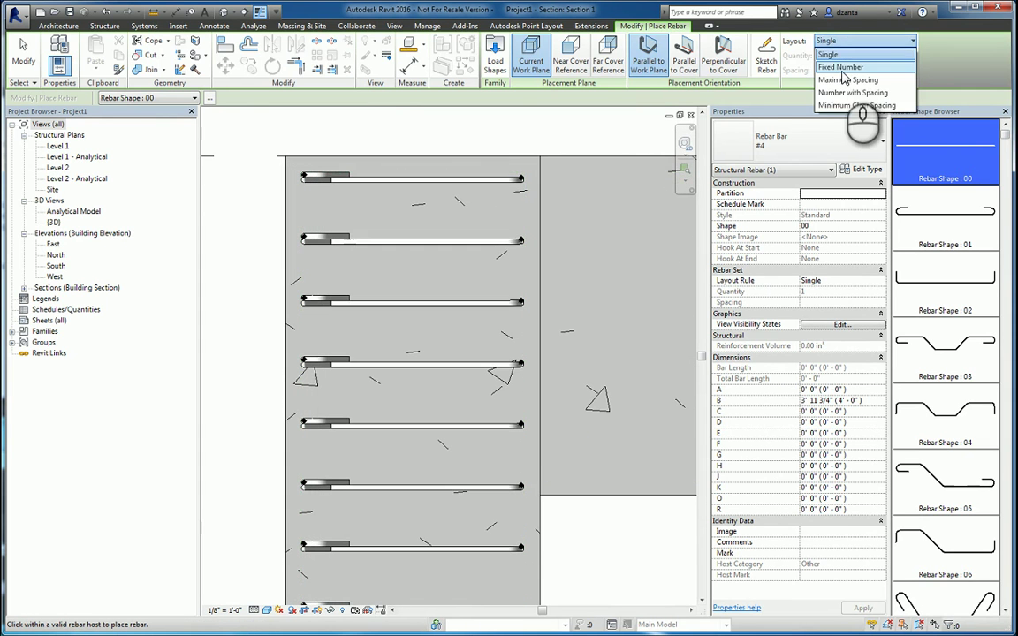
{"action": "left_click", "coordinate": [844, 68]}
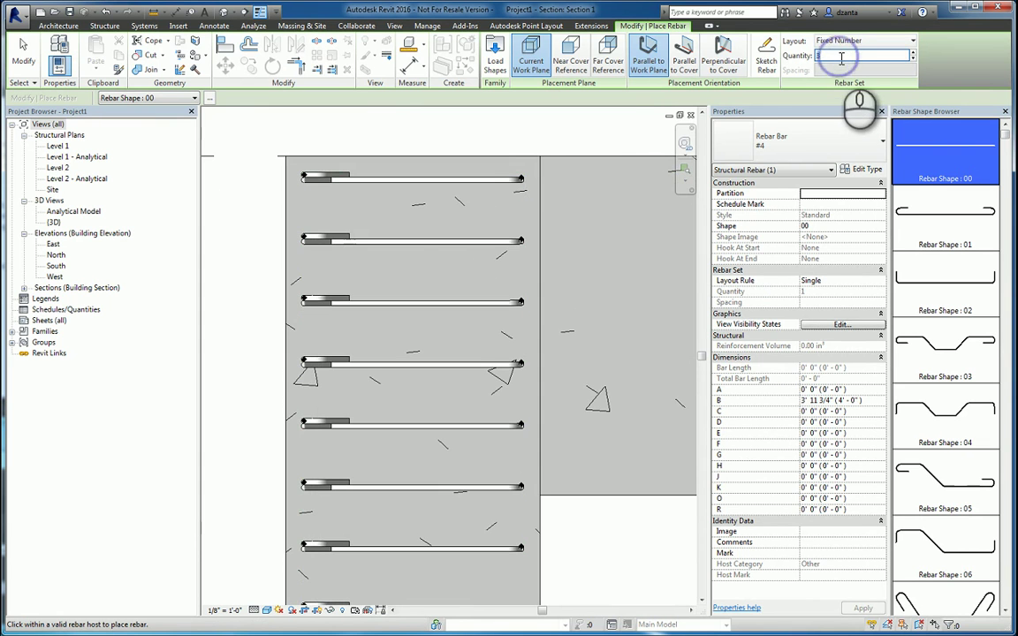
{"action": "type", "text": "4"}
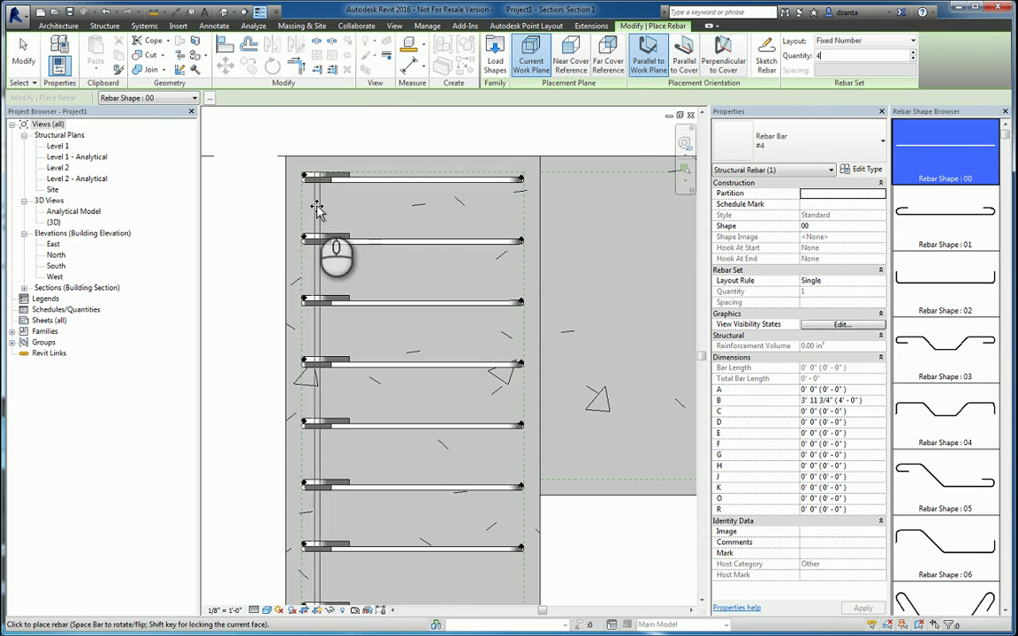
{"action": "left_click", "coordinate": [320, 213]}
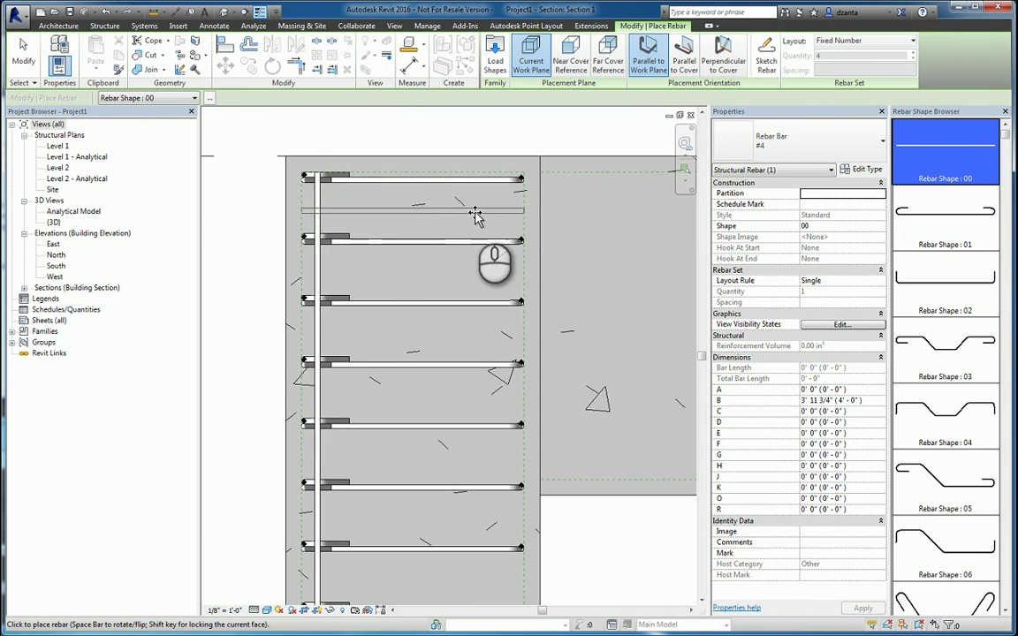
{"action": "key", "text": "Escape"}
- Mirror a copy of the 4-bar set about the column's centre axis onto its right side
{"action": "scroll", "coordinate": [468, 292], "scroll_direction": "down", "scroll_amount": 2}
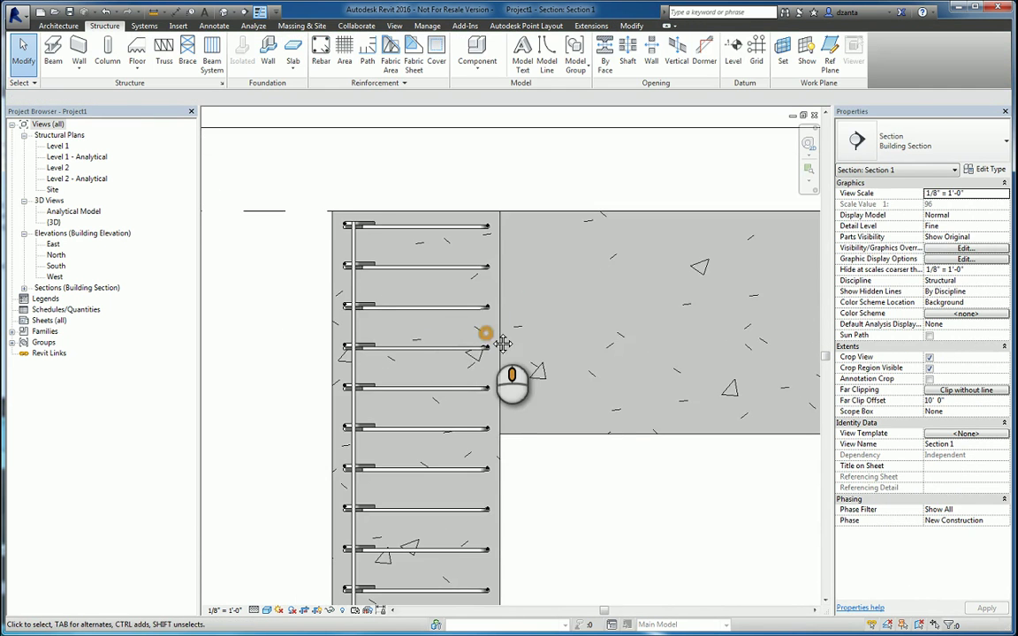
{"action": "scroll", "coordinate": [422, 248], "scroll_direction": "up", "scroll_amount": 2}
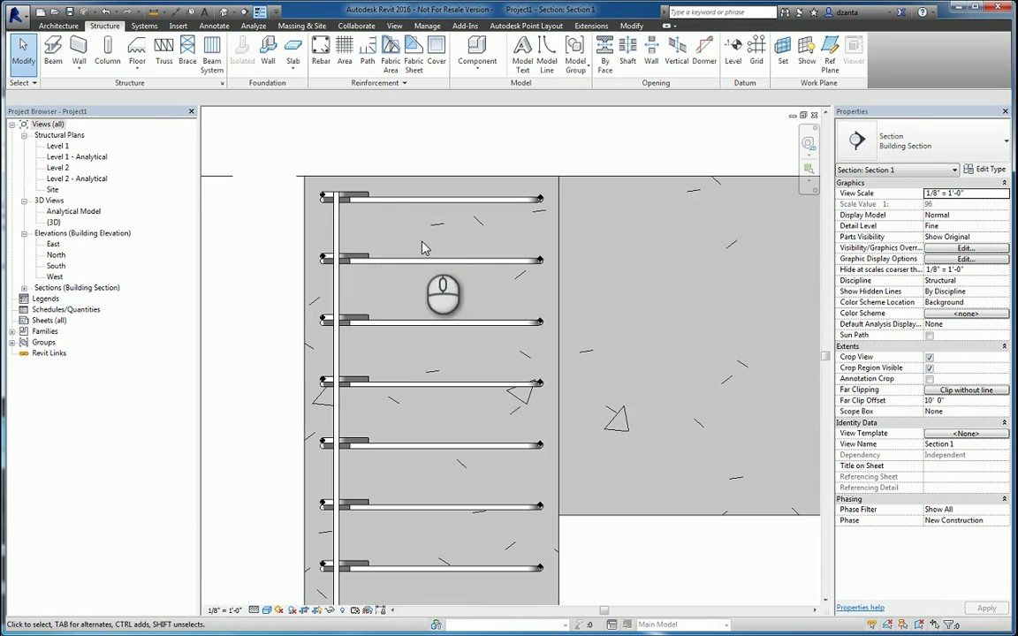
{"action": "left_click", "coordinate": [337, 224]}
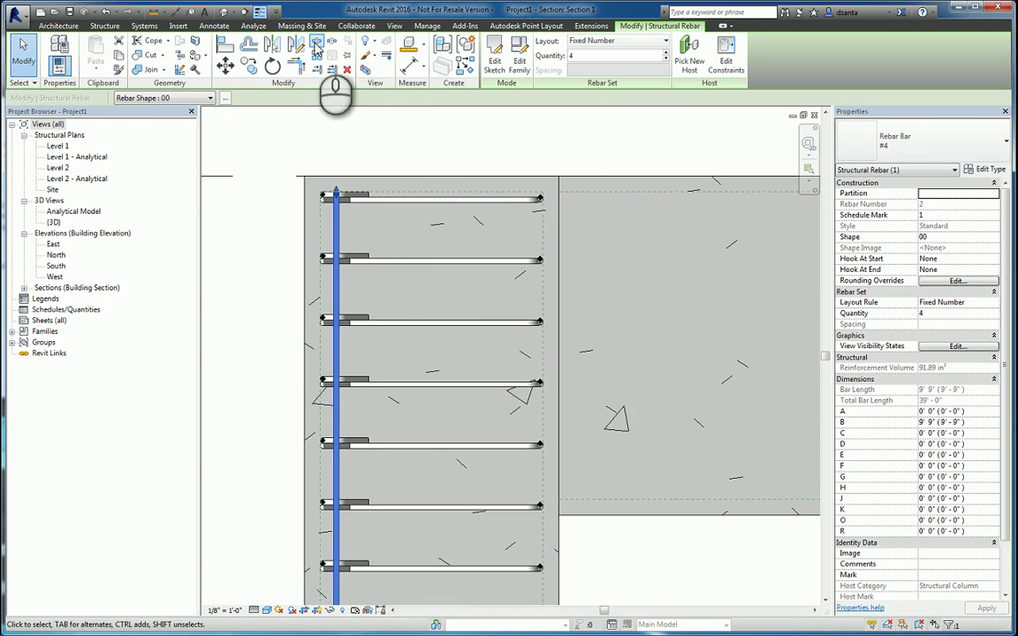
{"action": "left_click", "coordinate": [272, 44]}
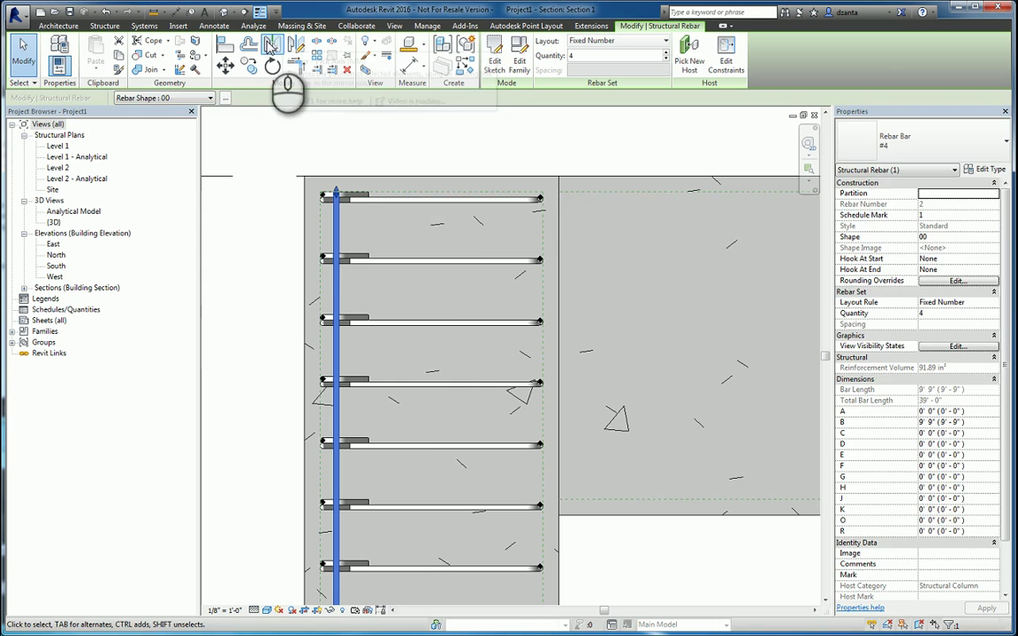
{"action": "left_click", "coordinate": [432, 308]}
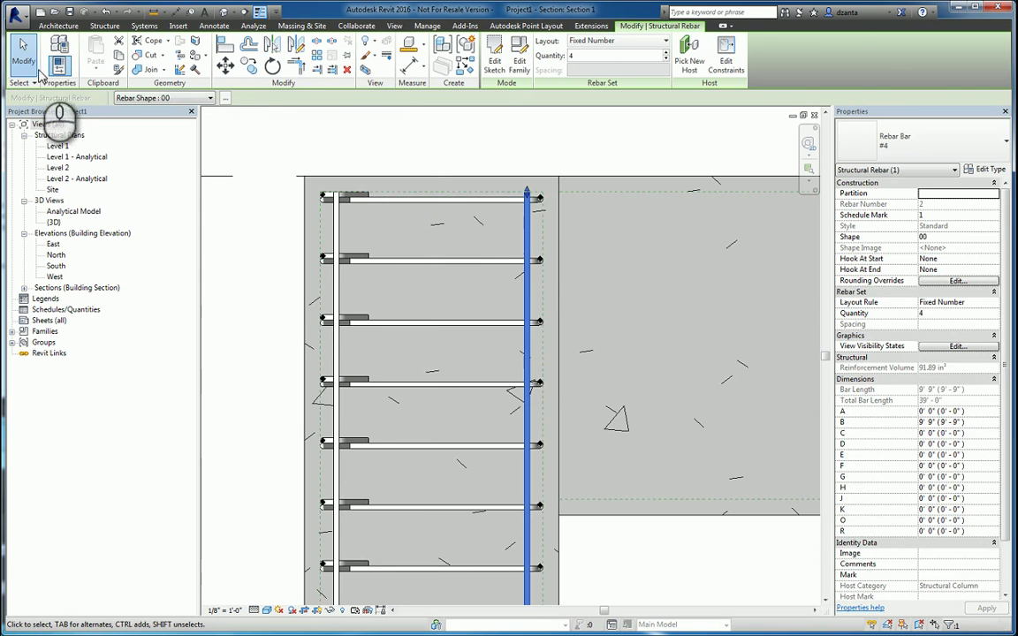
{"action": "left_click", "coordinate": [24, 53]}
- Open the default 3D view, frame the column, and select all its rebar sets (SA)
{"action": "left_click", "coordinate": [254, 25]}
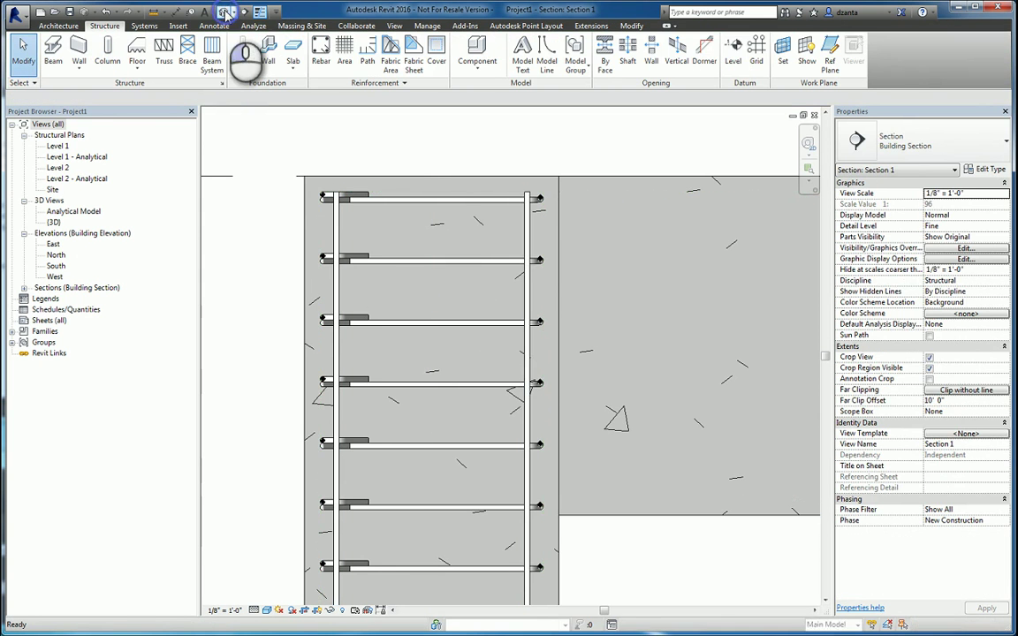
{"action": "scroll", "coordinate": [227, 200], "scroll_direction": "up", "scroll_amount": 3}
{"action": "middle_click_drag", "start_coordinate": [328, 221], "coordinate": [561, 340]}
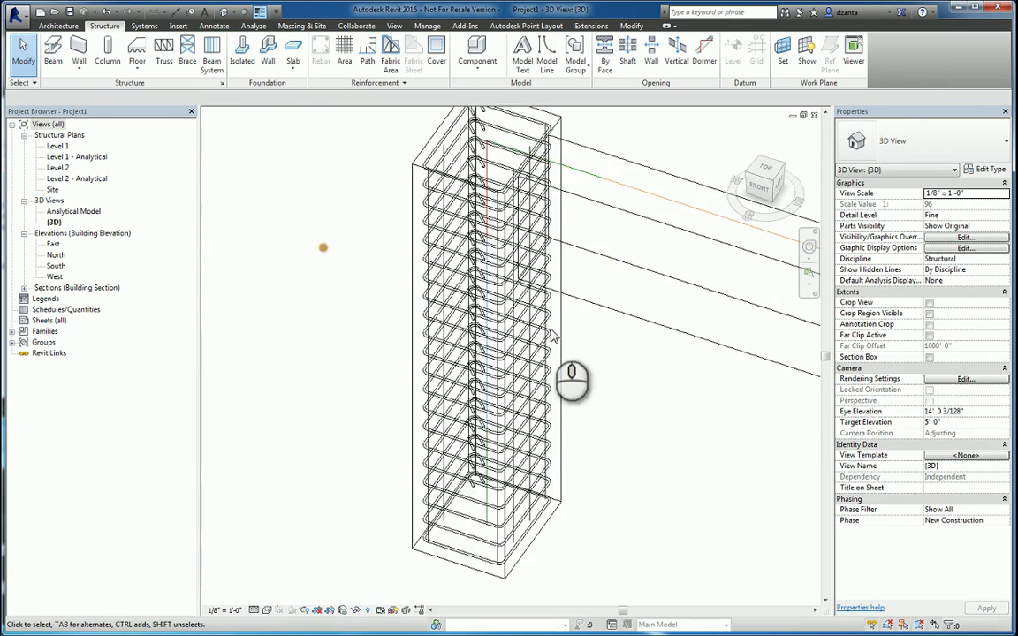
{"action": "scroll", "coordinate": [548, 543], "scroll_direction": "up", "scroll_amount": 2}
{"action": "middle_click_drag", "start_coordinate": [548, 544], "coordinate": [537, 426]}
{"action": "scroll", "coordinate": [448, 466], "scroll_direction": "up", "scroll_amount": 3}
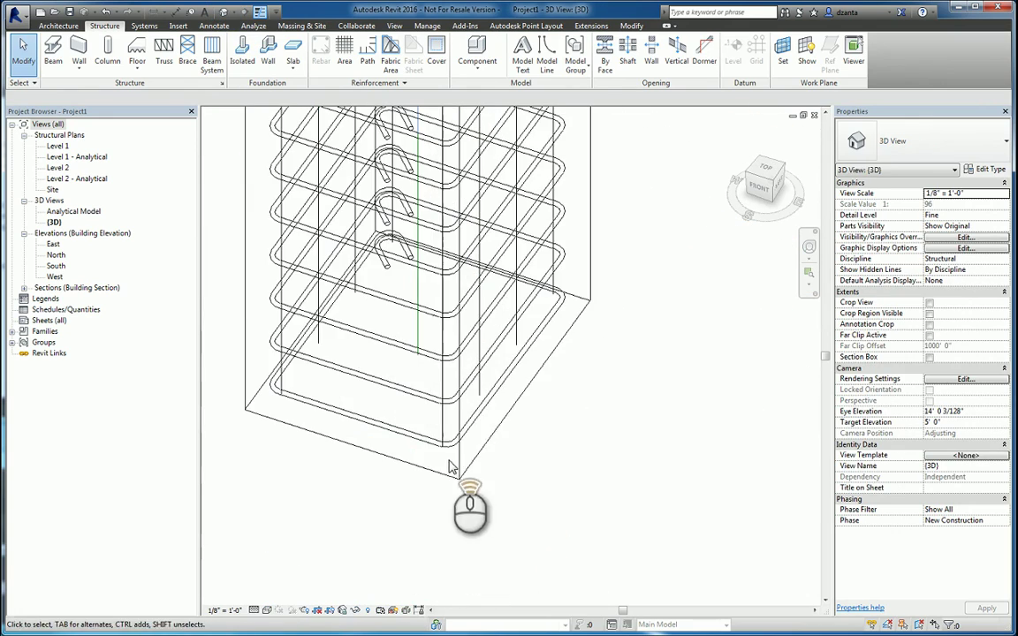
{"action": "left_click", "coordinate": [480, 395]}
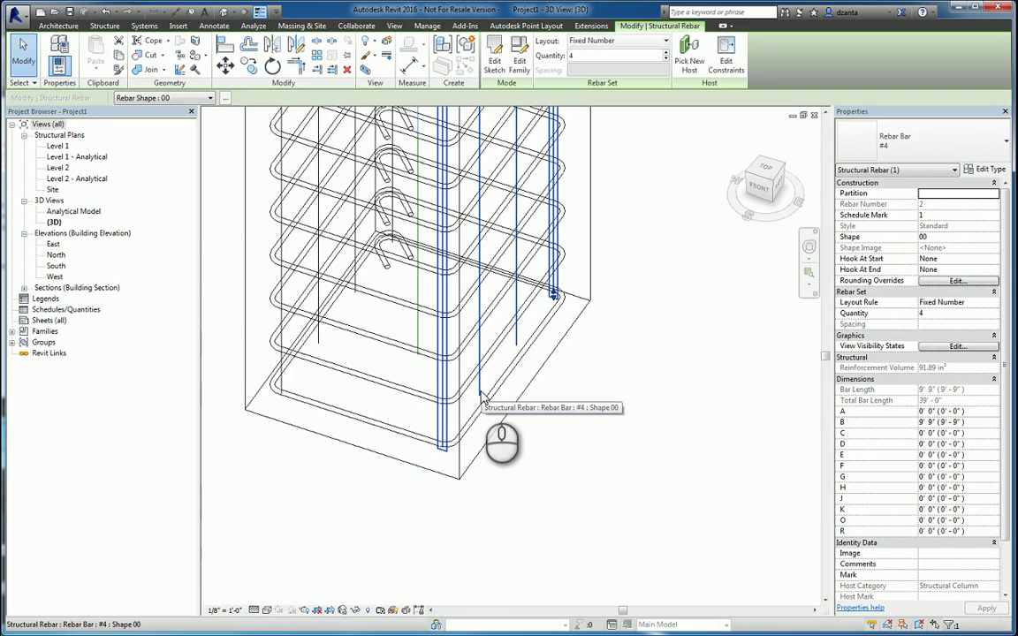
{"action": "key", "text": "s"}
{"action": "key", "text": "a"}
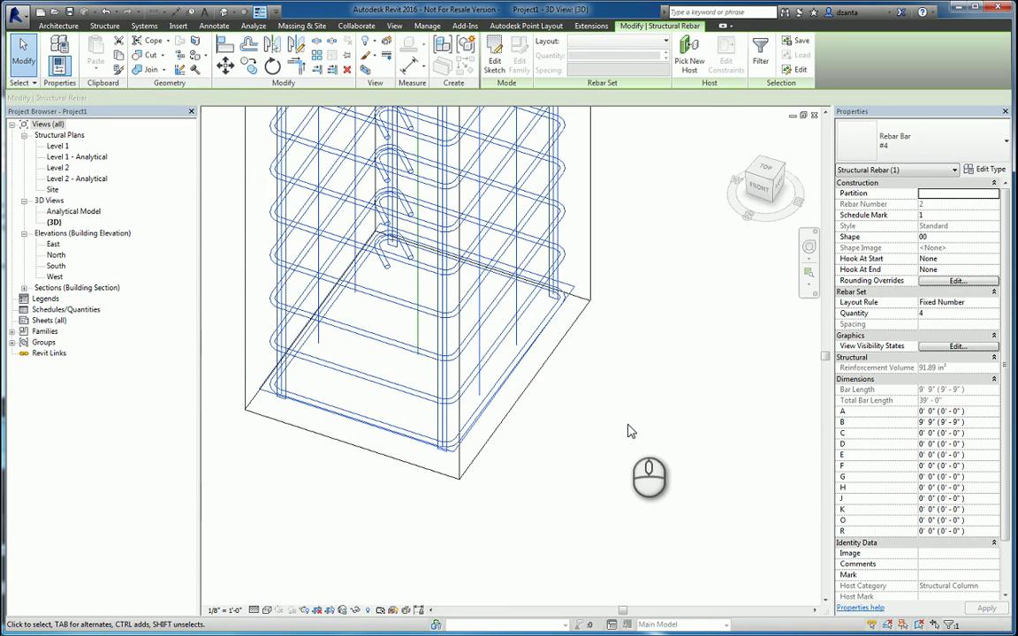
- Set the selected rebar to View unobscured and View as solid in the (3D) view
{"action": "left_click", "coordinate": [934, 348]}
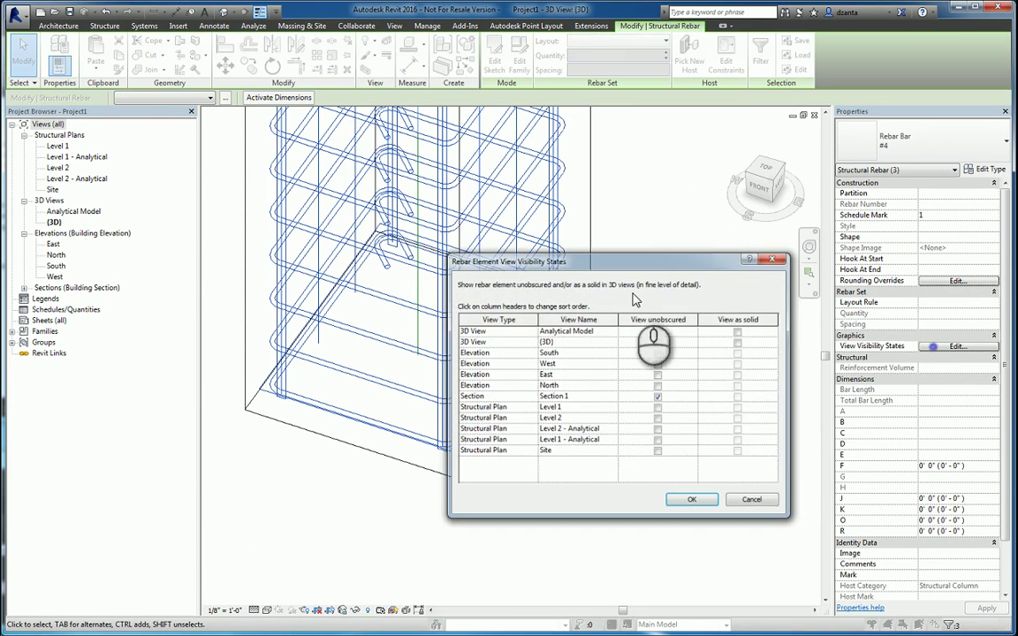
{"action": "left_click", "coordinate": [739, 342]}
{"action": "left_click", "coordinate": [658, 332]}
{"action": "left_click", "coordinate": [659, 342]}
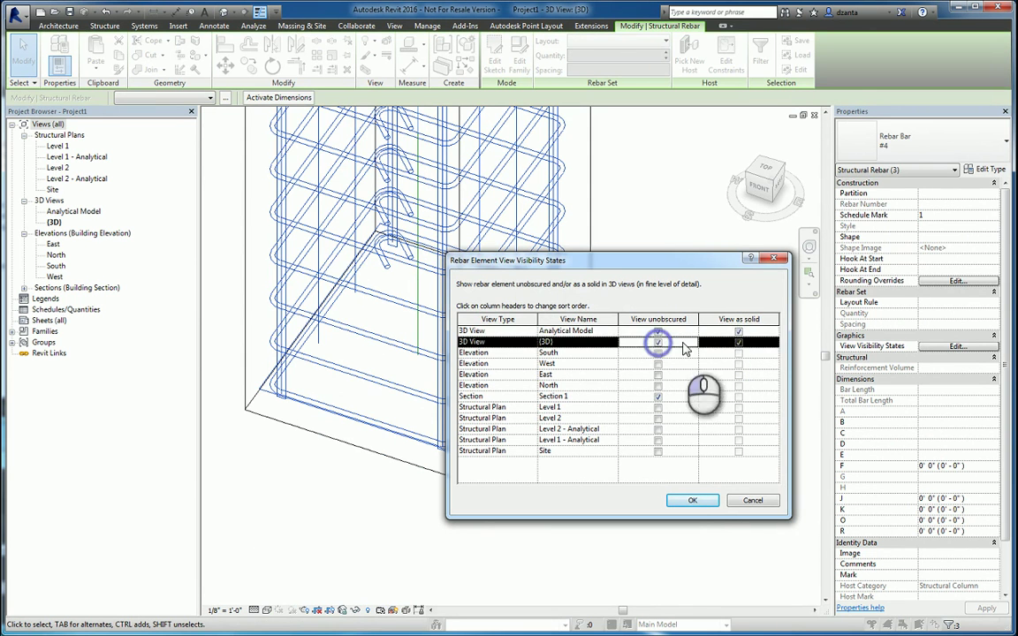
{"action": "left_click", "coordinate": [691, 501]}
{"action": "left_click", "coordinate": [641, 477]}
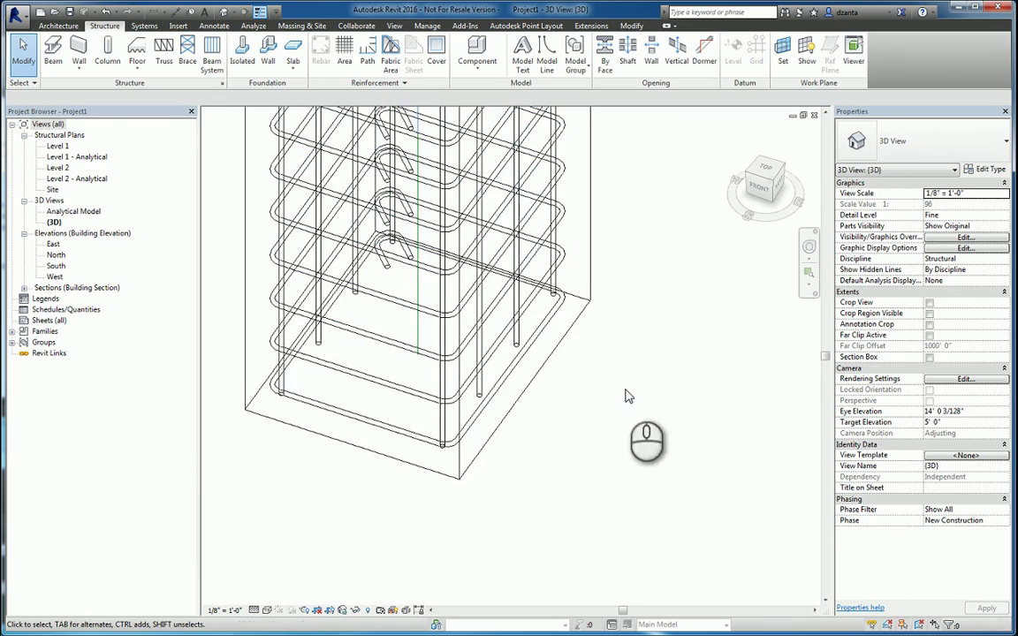
{"action": "scroll", "coordinate": [563, 438], "scroll_direction": "down", "scroll_amount": 5}
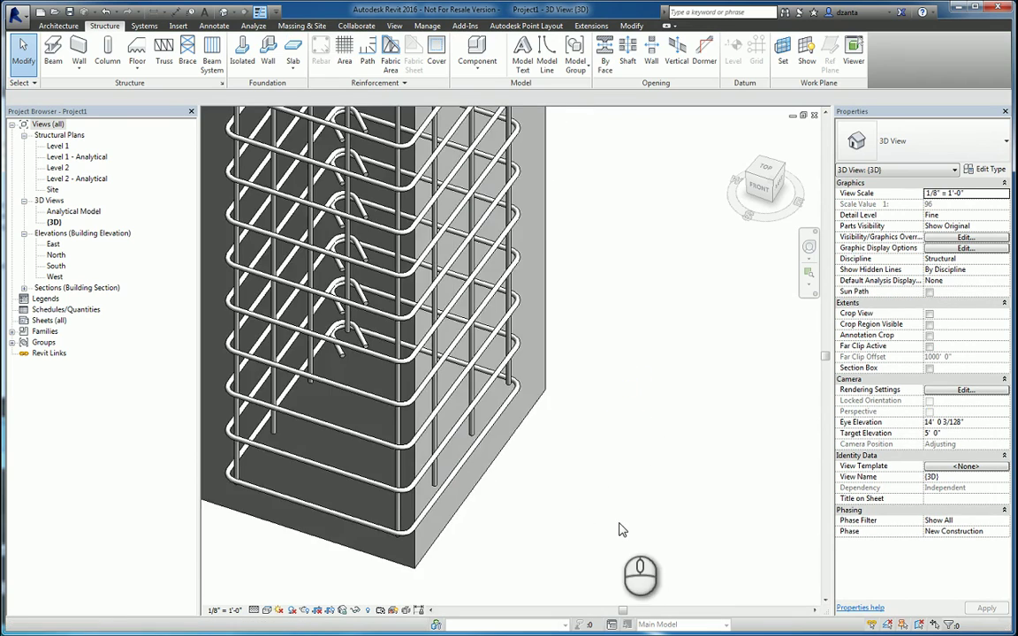
{"action": "mouse_move", "coordinate": [636, 493]}
{"action": "middle_mouse_down"}
{"action": "mouse_move", "coordinate": [597, 492]}
{"action": "mouse_move", "coordinate": [585, 516]}
{"action": "middle_mouse_up"}
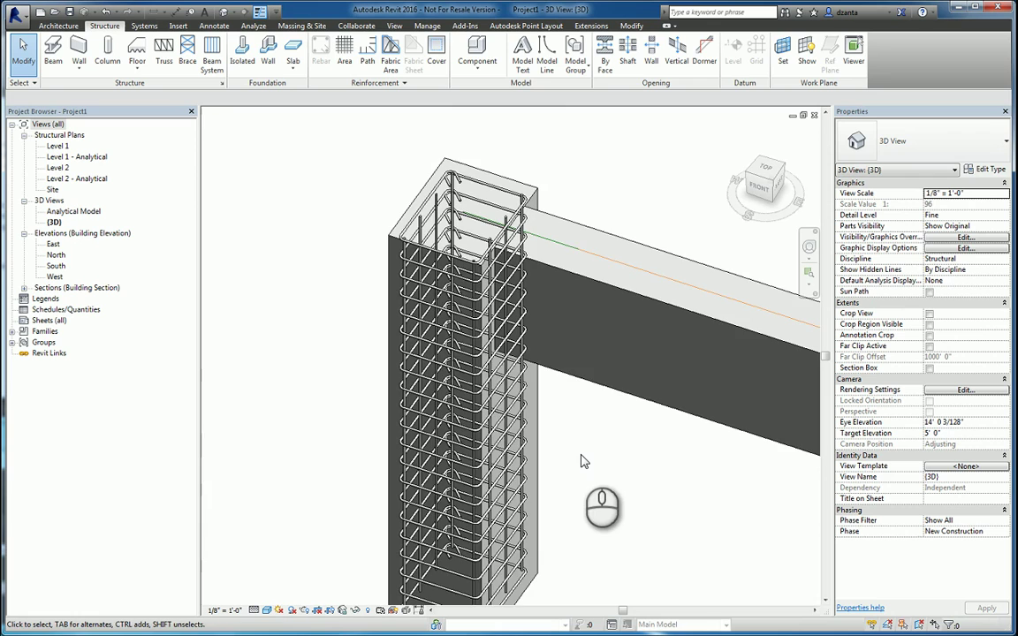
{"action": "middle_click_drag", "start_coordinate": [581, 444], "coordinate": [499, 457]}
{"action": "scroll", "coordinate": [389, 231], "scroll_direction": "up", "scroll_amount": 4}
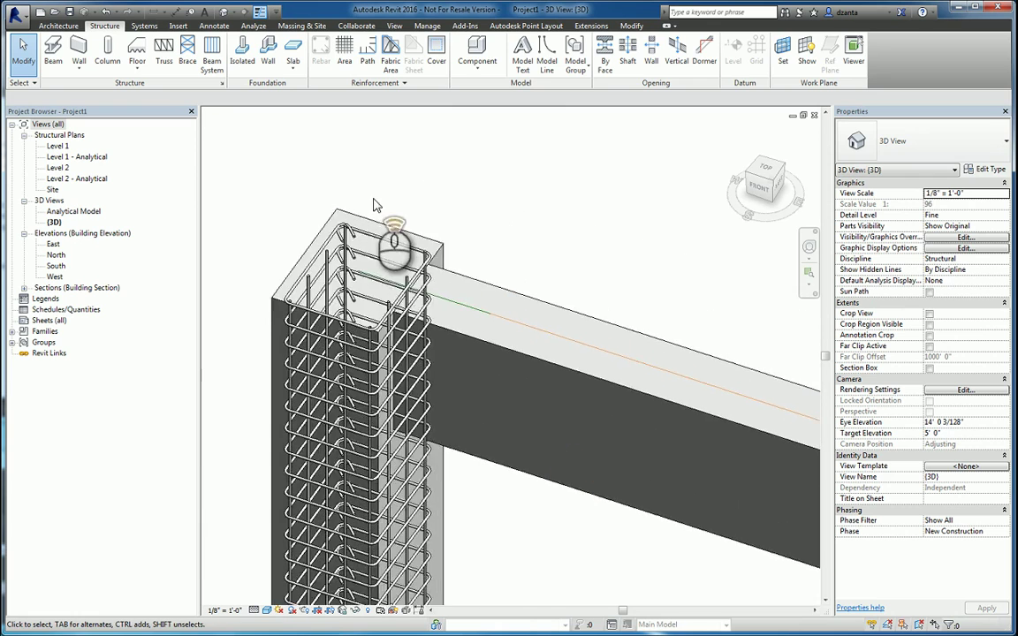
{"action": "scroll", "coordinate": [421, 330], "scroll_direction": "down", "scroll_amount": 3}
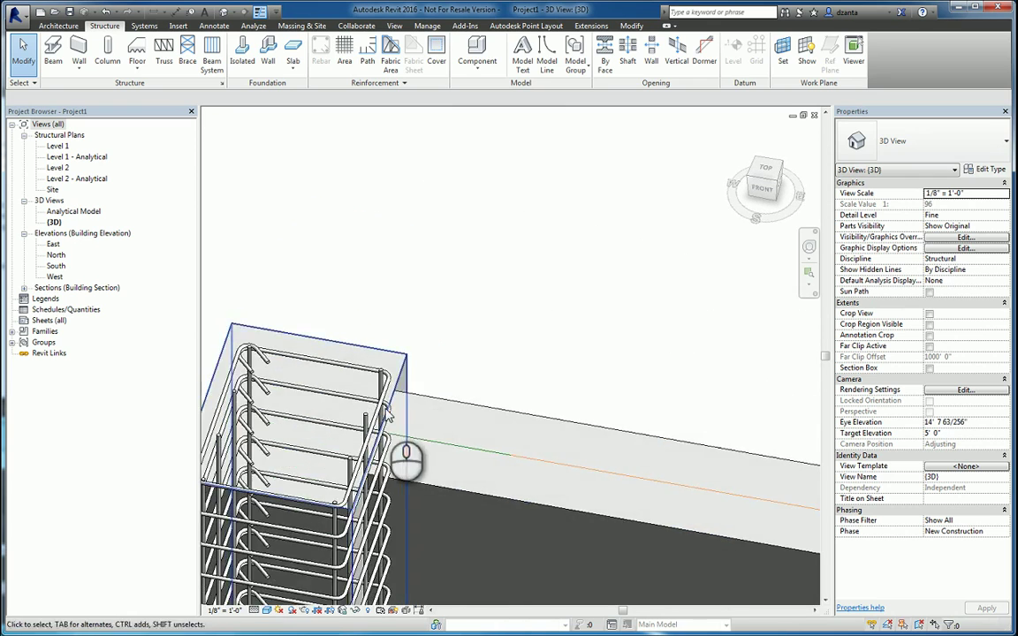
{"action": "middle_click_drag", "start_coordinate": [410, 442], "coordinate": [557, 392]}
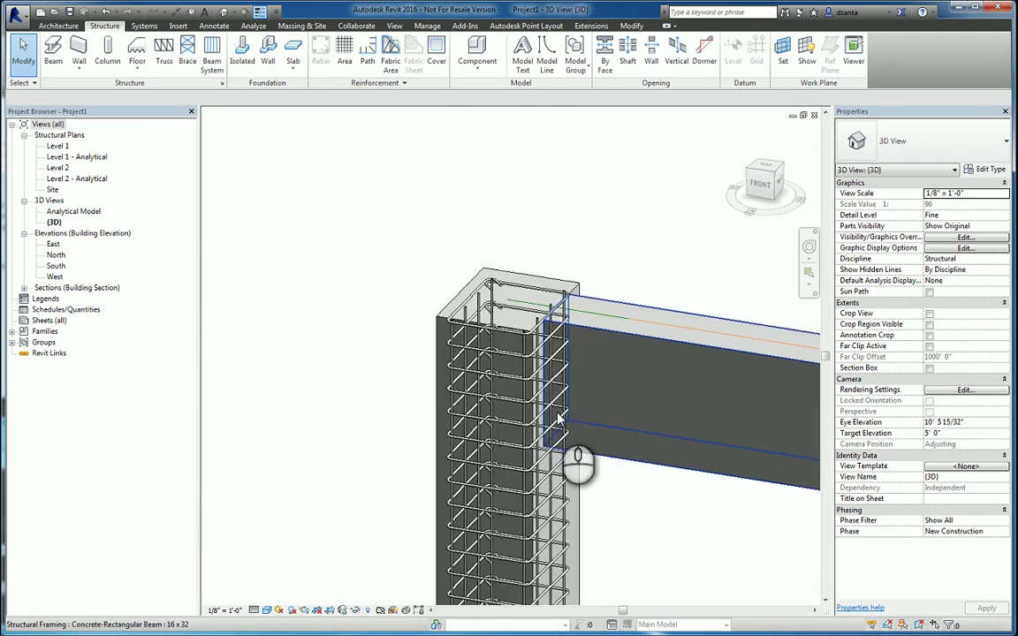
{"action": "scroll", "coordinate": [562, 432], "scroll_direction": "down", "scroll_amount": 2}
{"action": "middle_click_drag", "start_coordinate": [565, 440], "coordinate": [409, 311]}
{"action": "scroll", "coordinate": [434, 370], "scroll_direction": "up", "scroll_amount": 3}
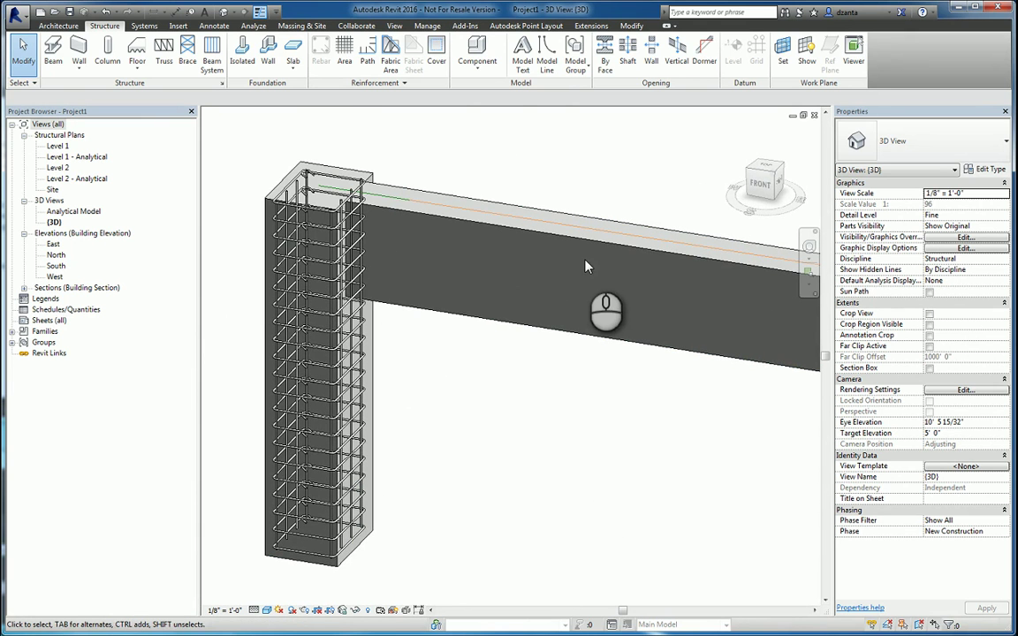